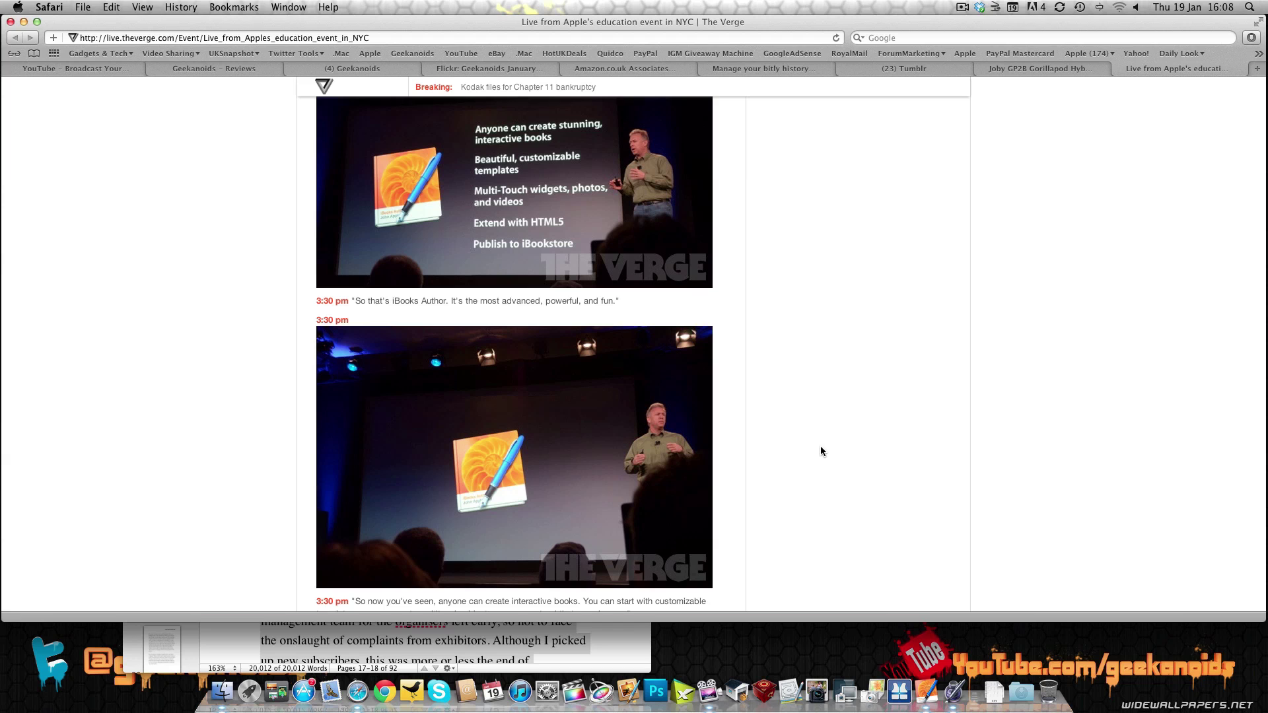
Scroll back up the live blog, then hide Safari to reveal iBooks Author's Template Chooser.
scroll(820, 445, down, 15)
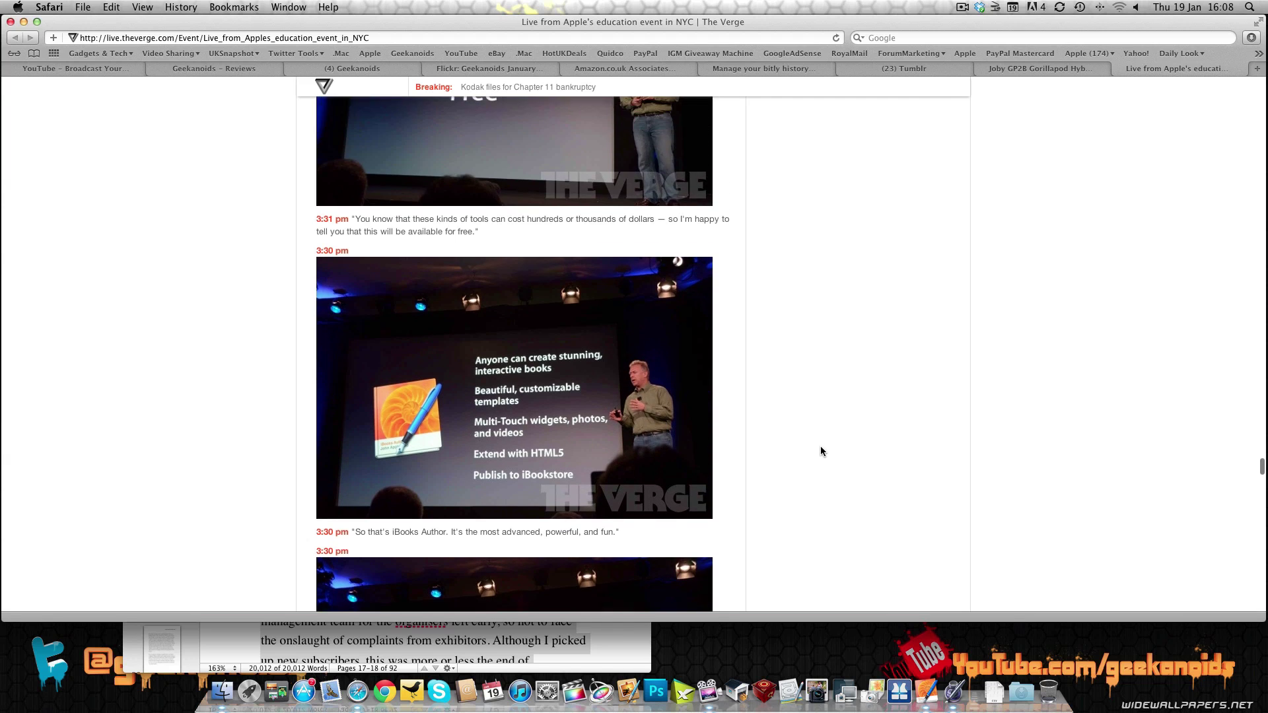
scroll(821, 450, up, 8)
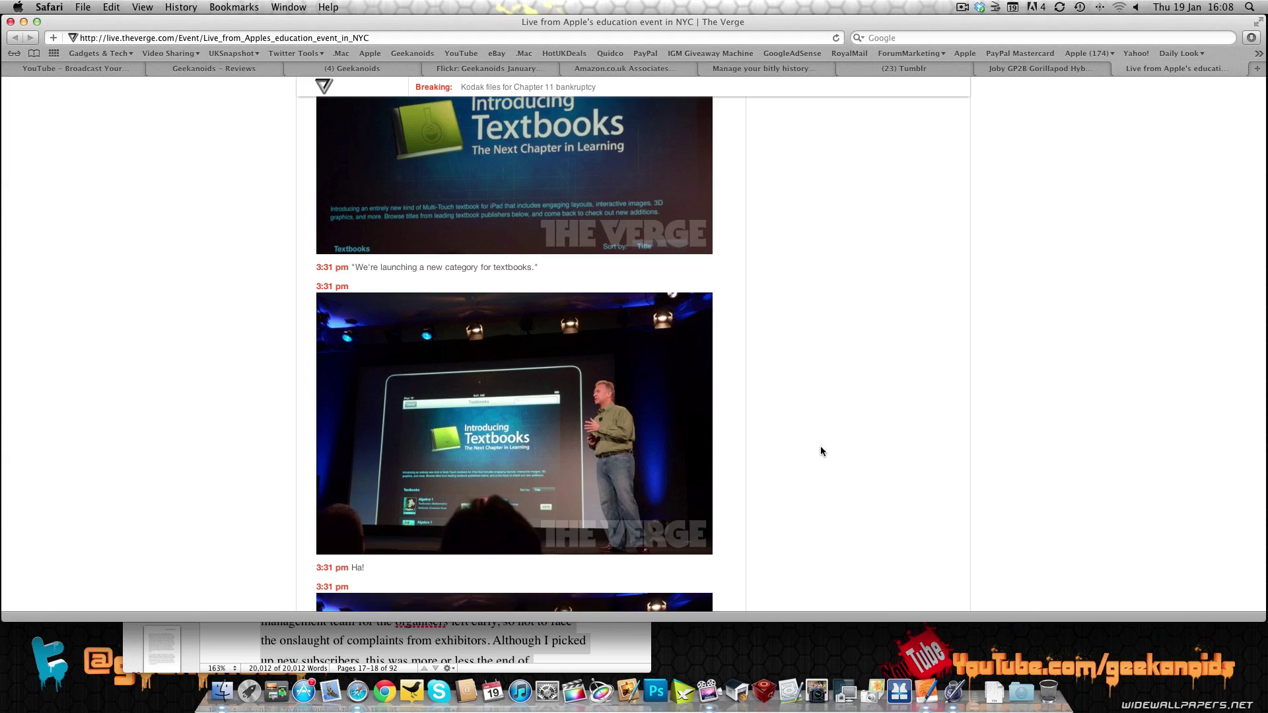
scroll(820, 451, up, 15)
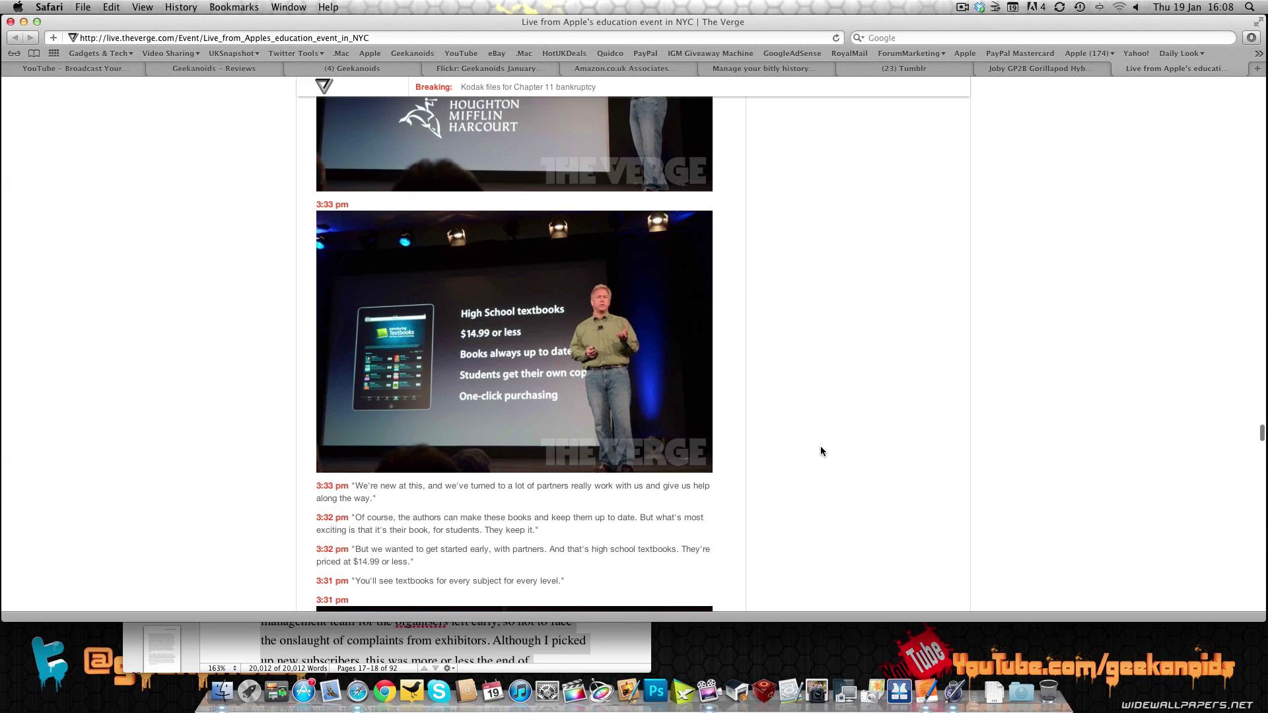
scroll(821, 451, up, 1)
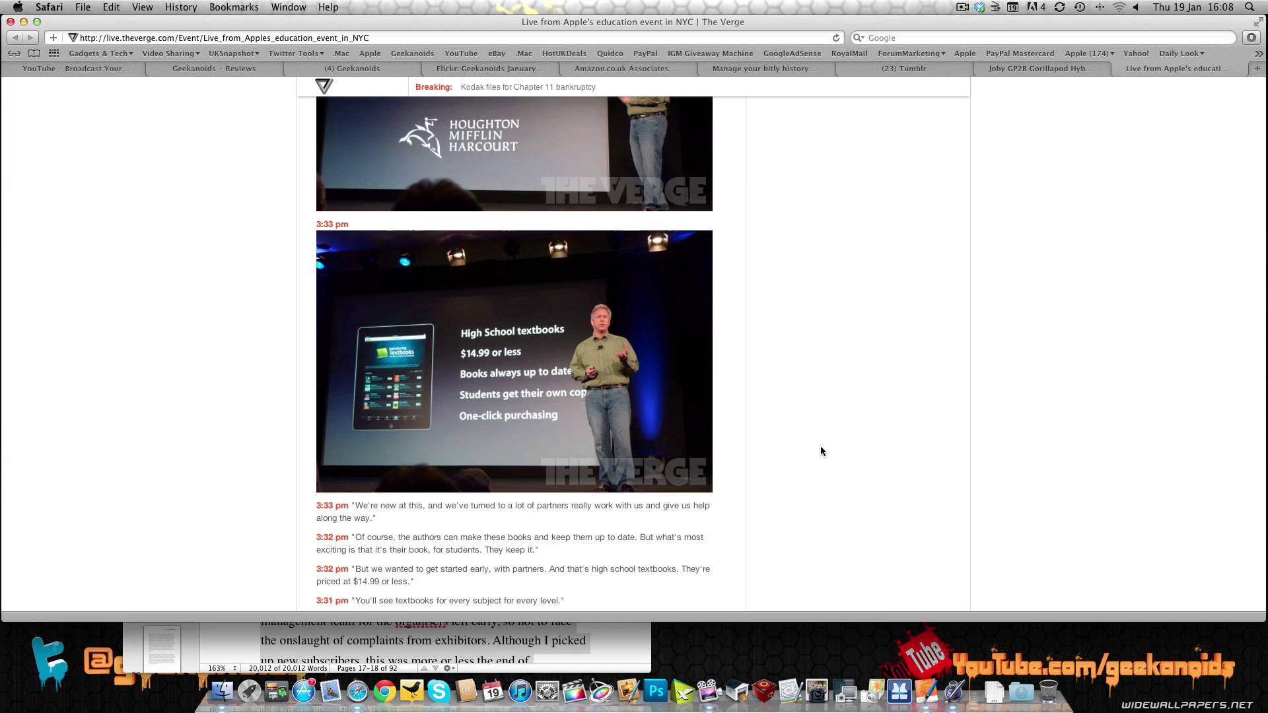
scroll(821, 445, up, 5)
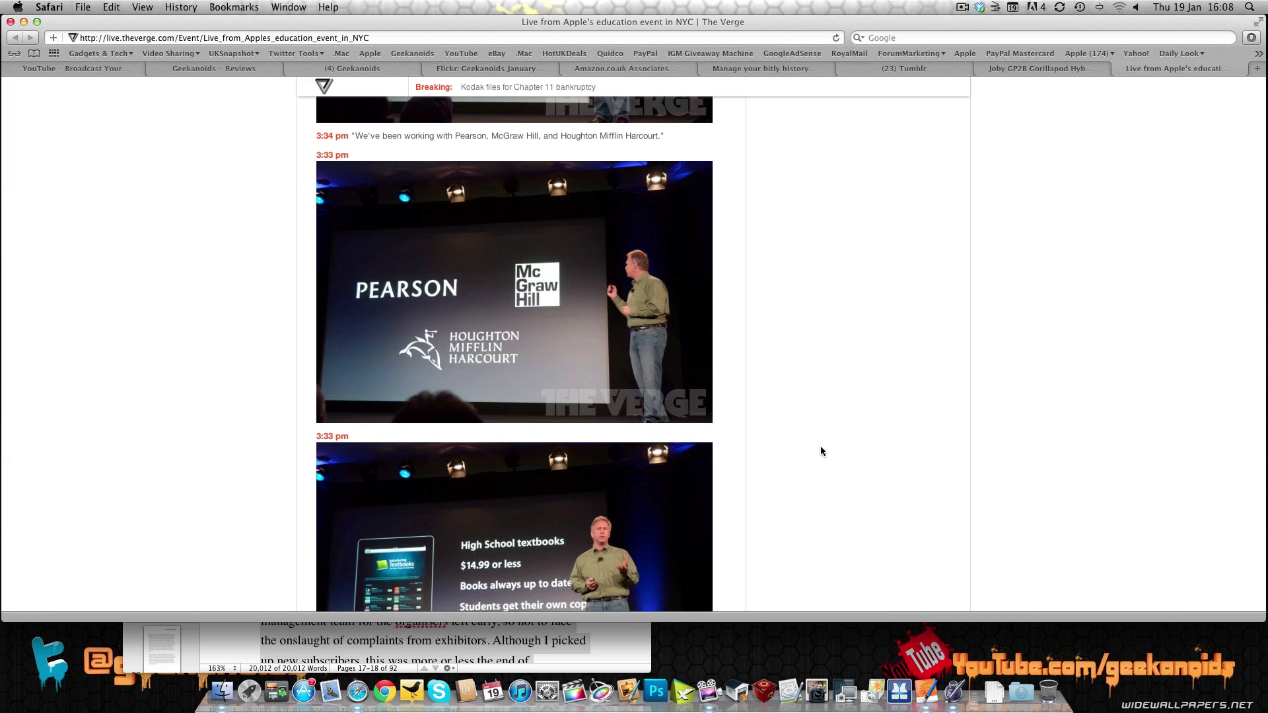
scroll(821, 446, up, 10)
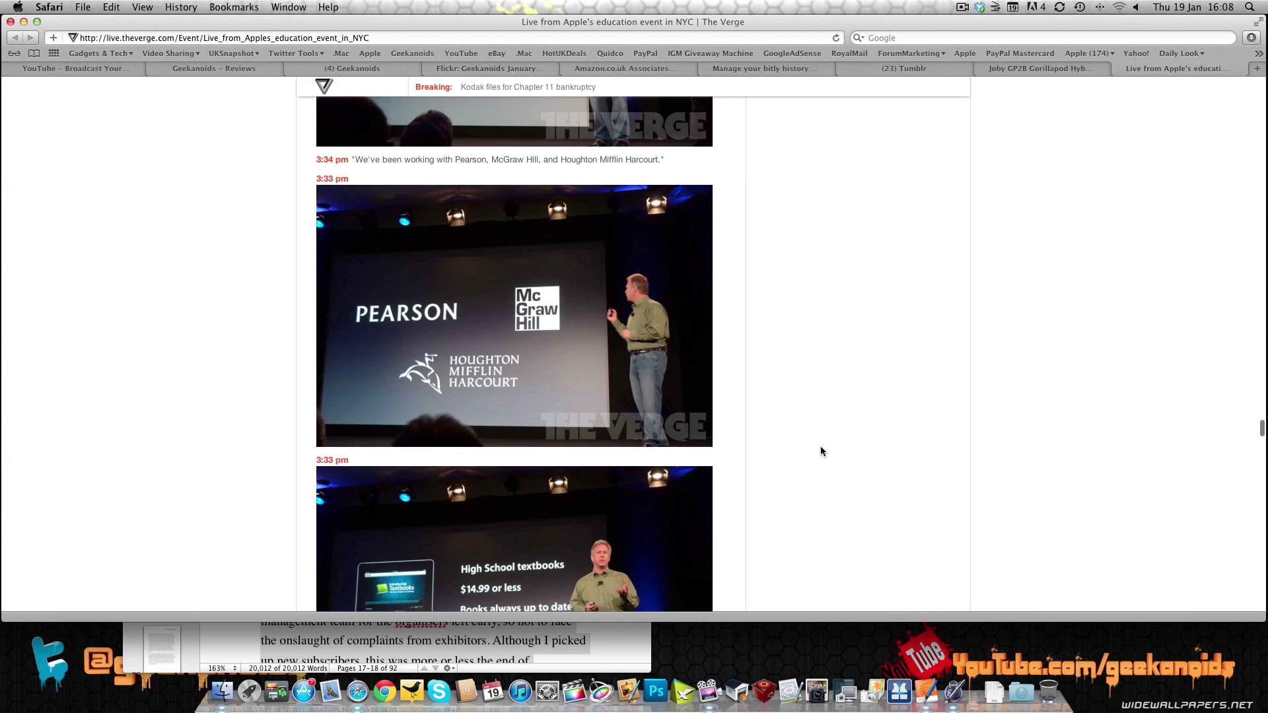
scroll(820, 446, up, 10)
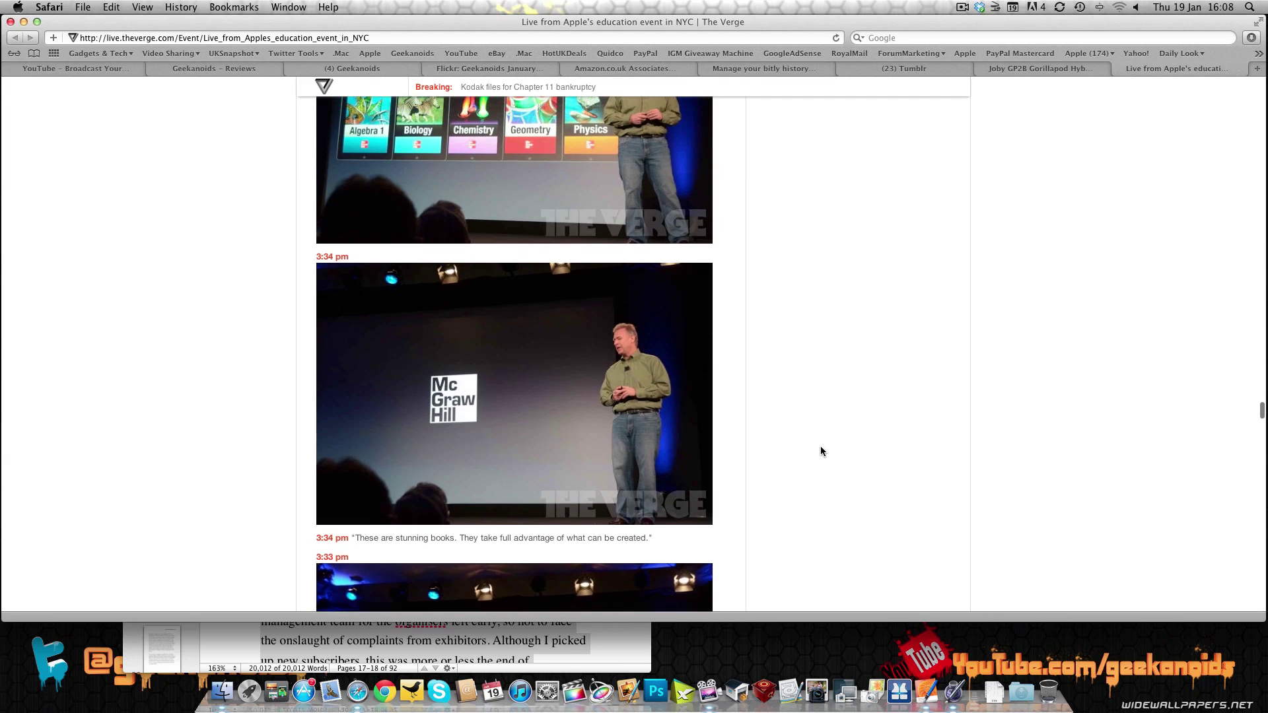
scroll(821, 451, up, 10)
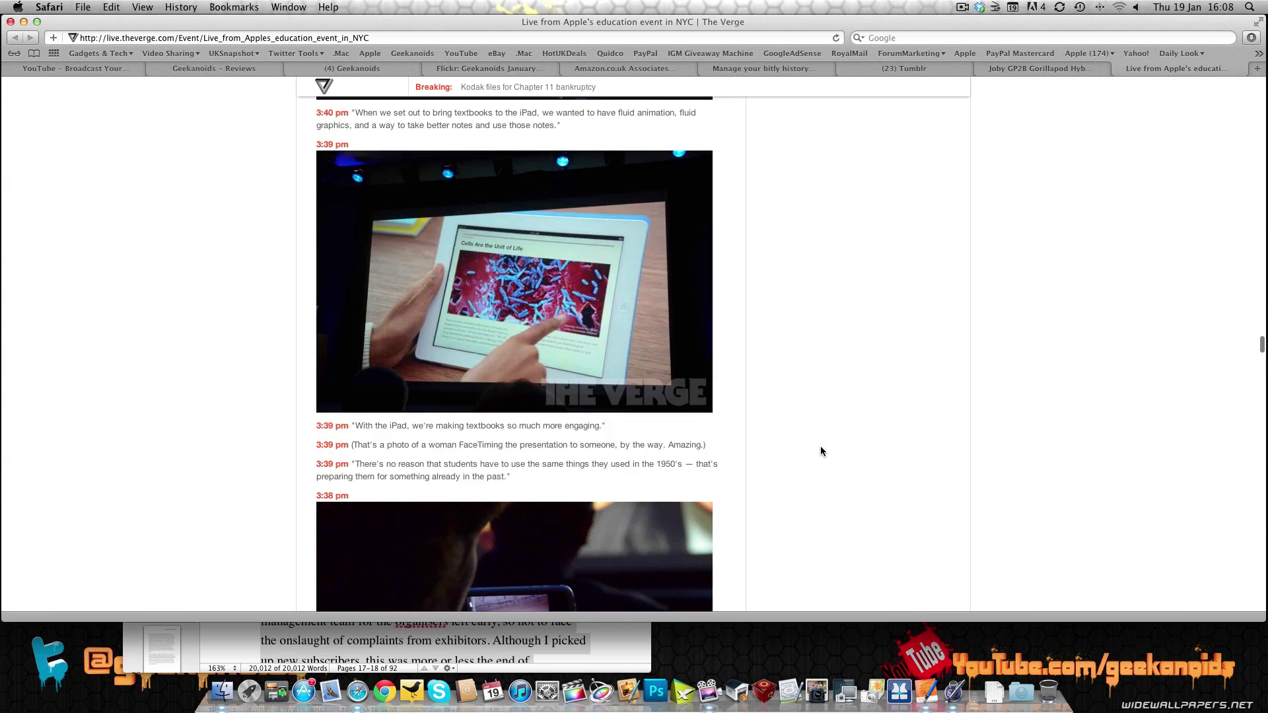
scroll(821, 451, up, 10)
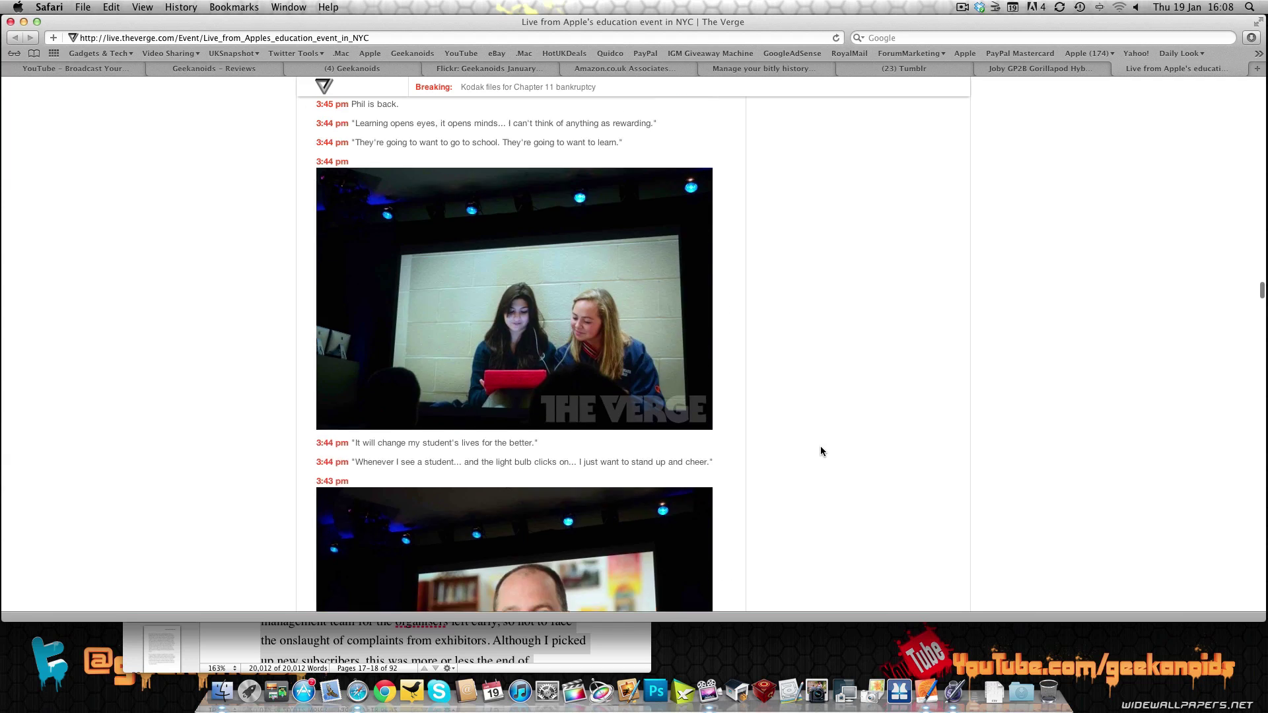
scroll(821, 451, up, 10)
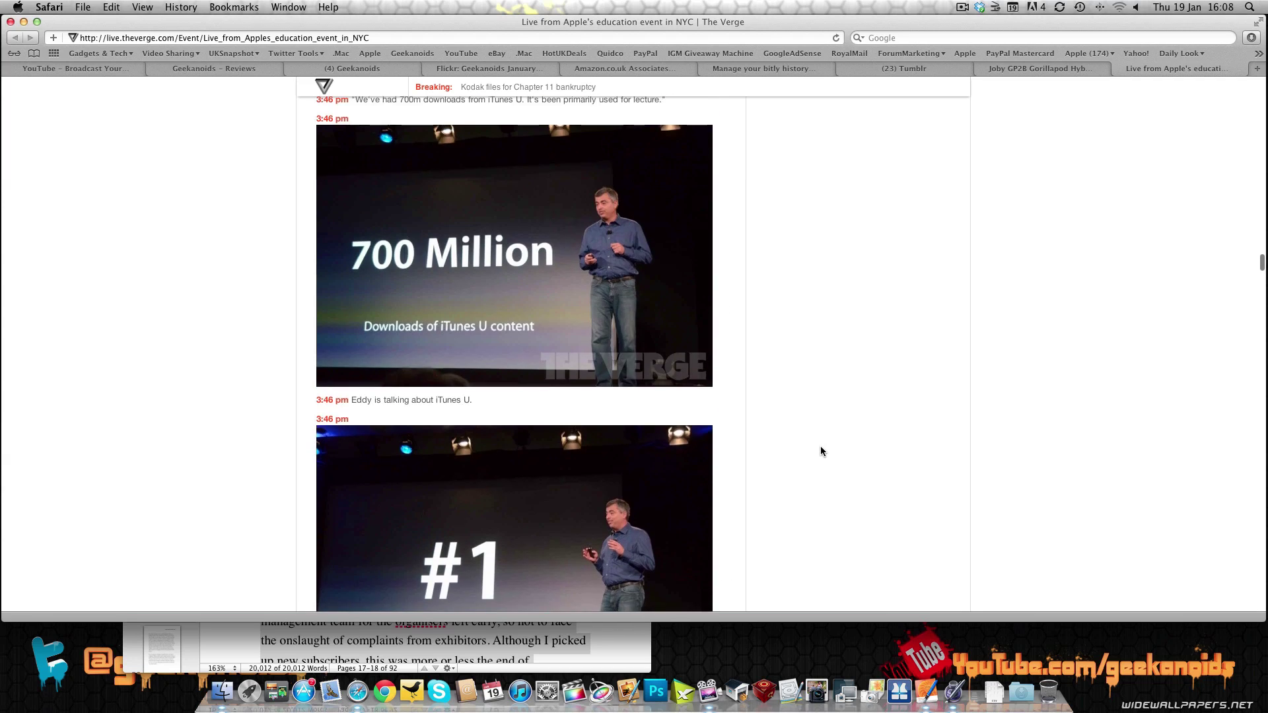
scroll(821, 452, up, 5)
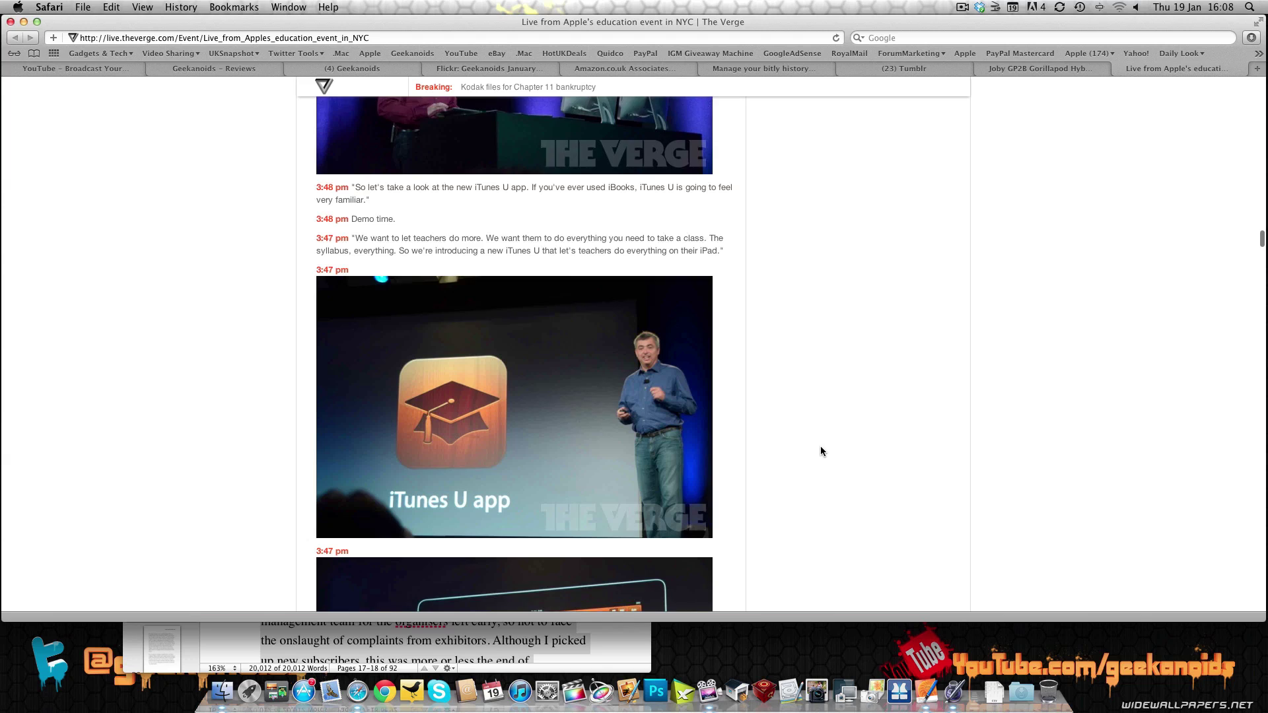
scroll(821, 451, down, 5)
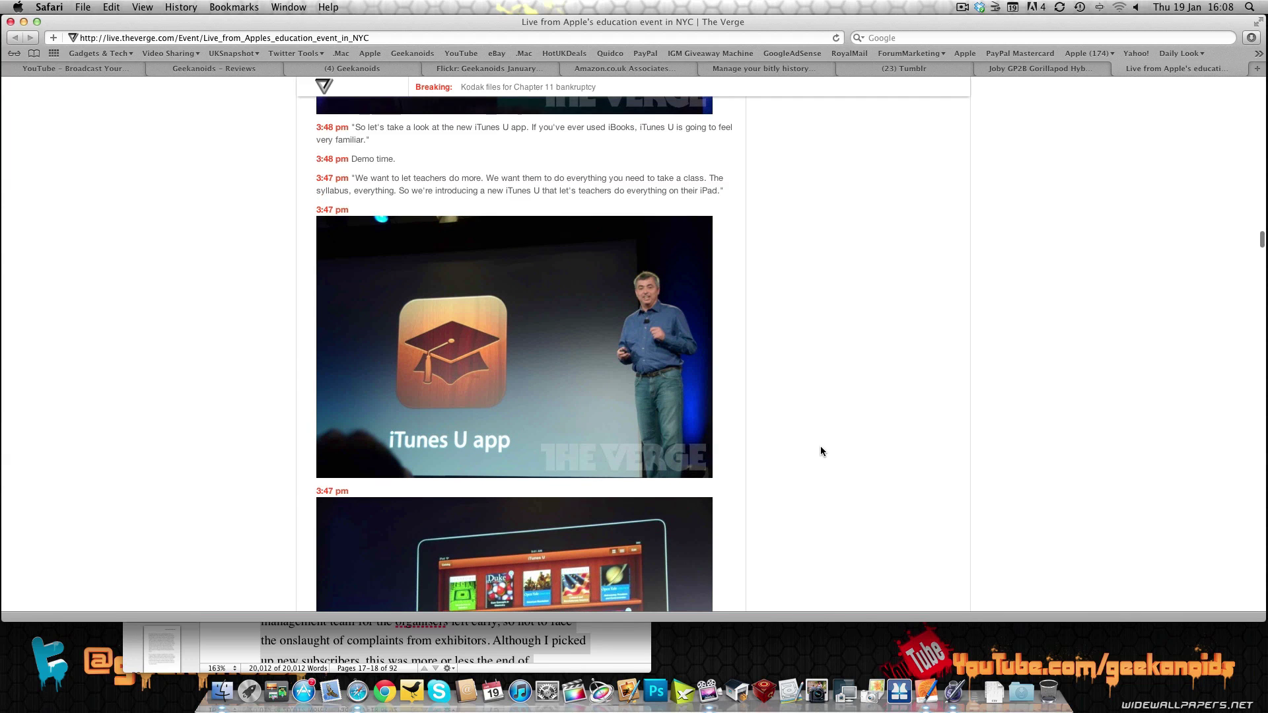
key(super+h)
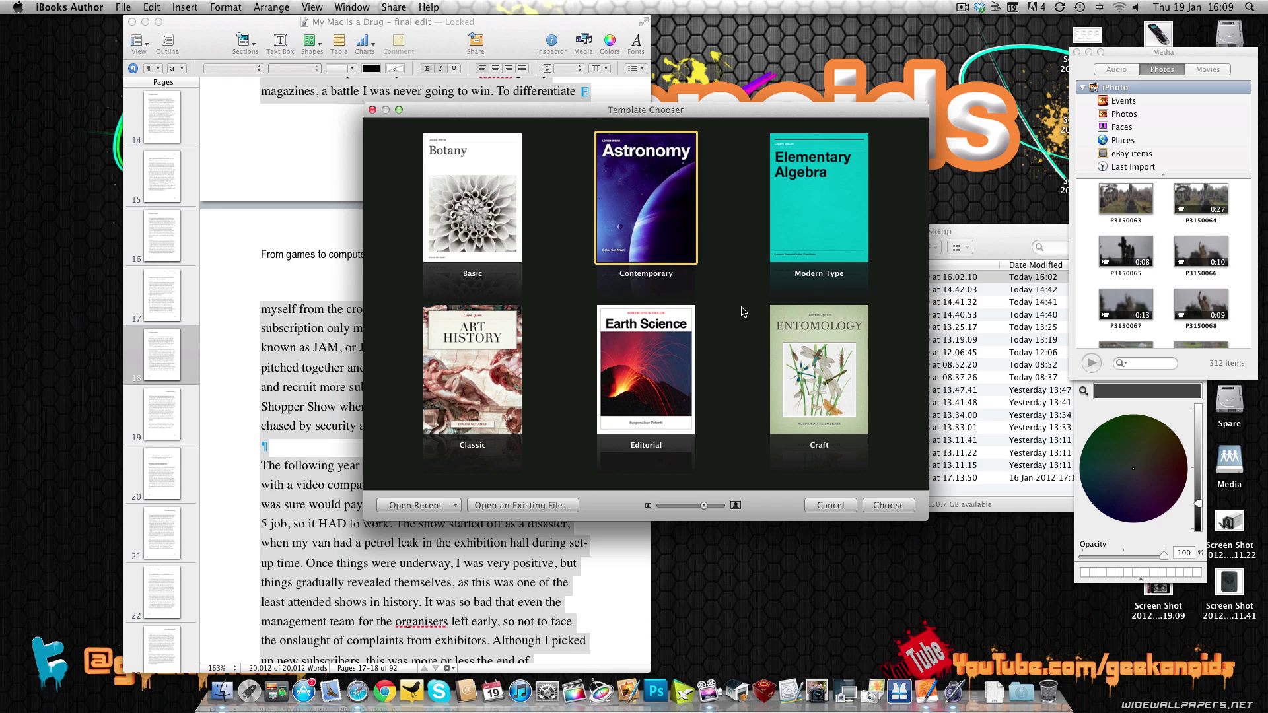
Check the empty Open Recent list, then create a new book from the Contemporary Astronomy template.
click(449, 505)
click(449, 505)
click(888, 505)
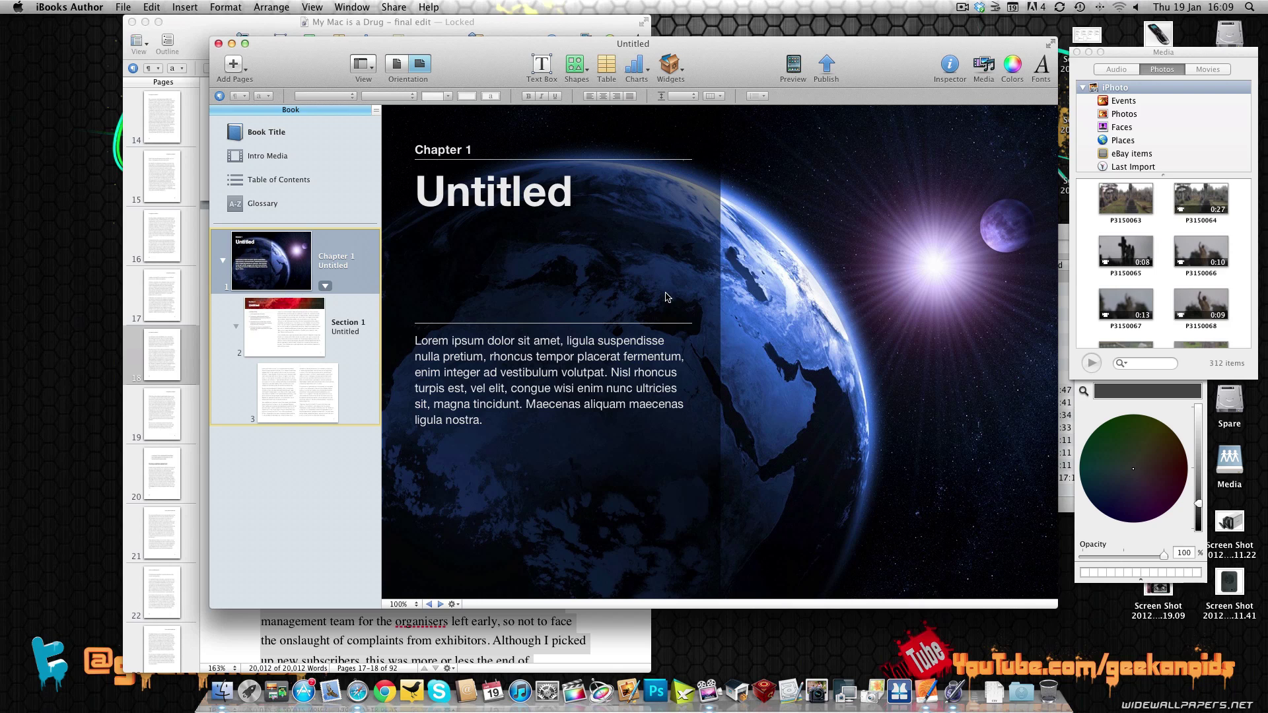
Browse the Book Title, Intro Media, Table of Contents and Glossary pages, then bring Finder's Desktop forward.
click(263, 131)
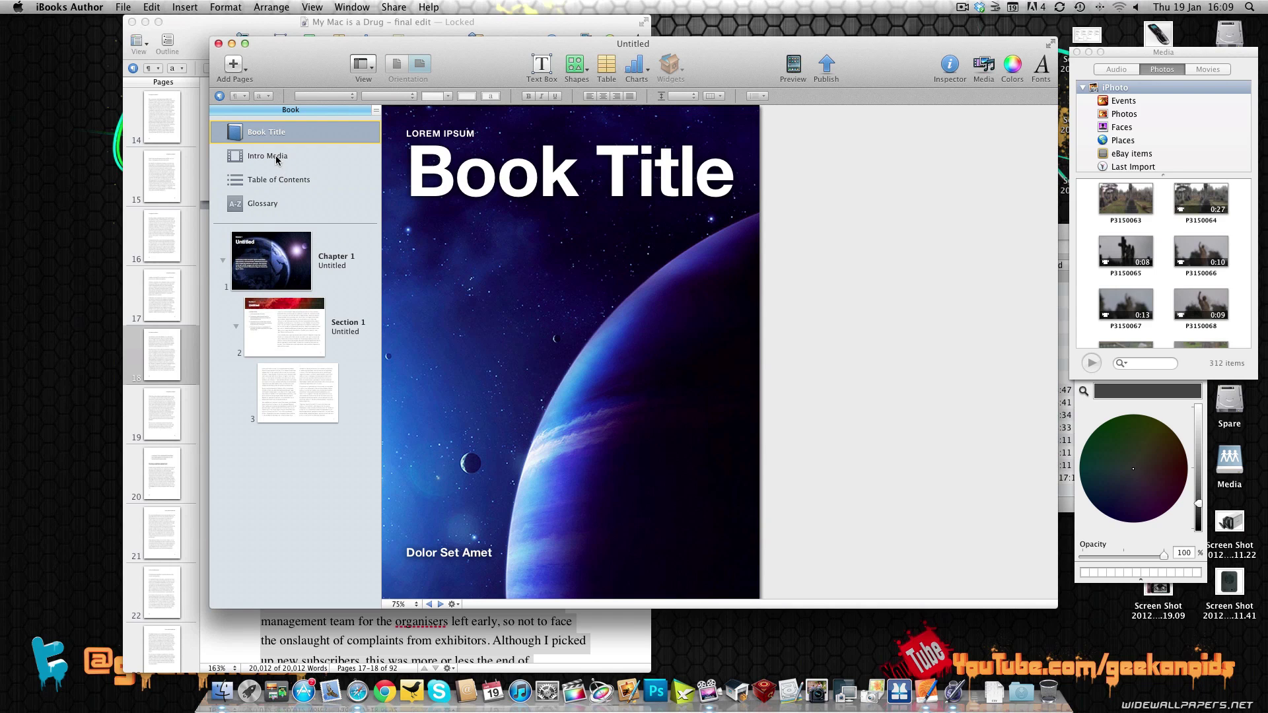
click(276, 159)
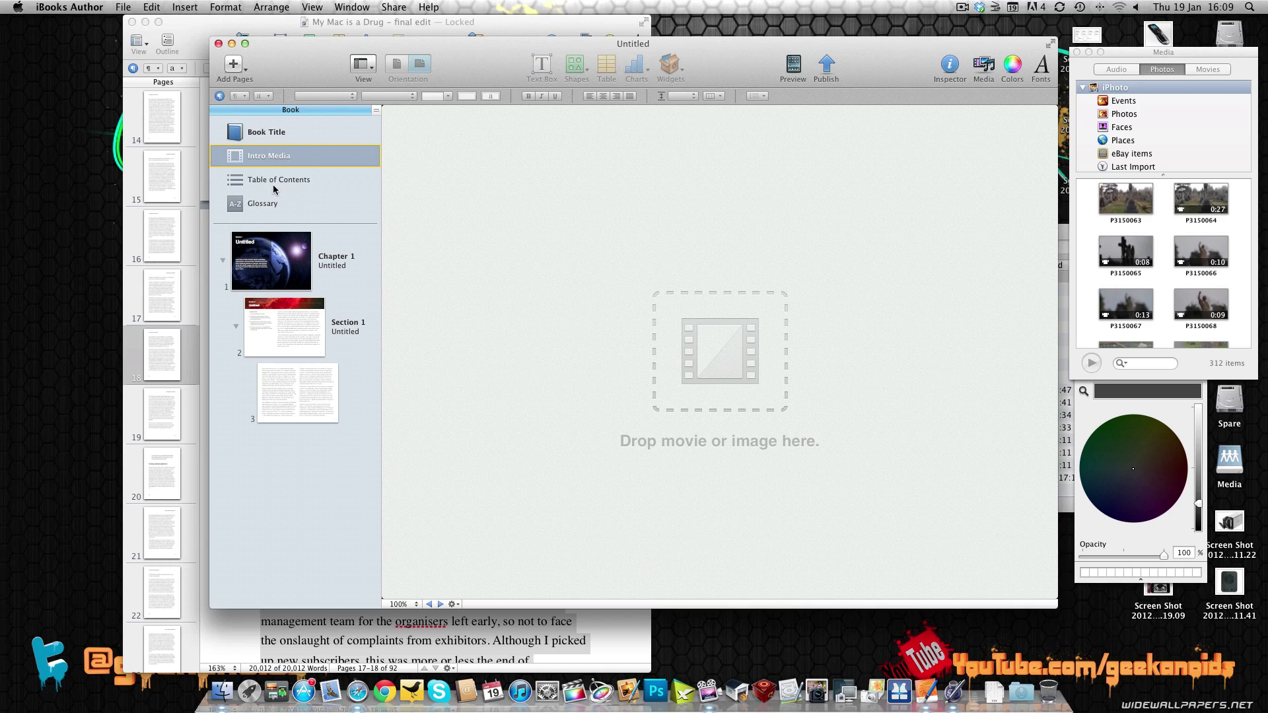
click(268, 180)
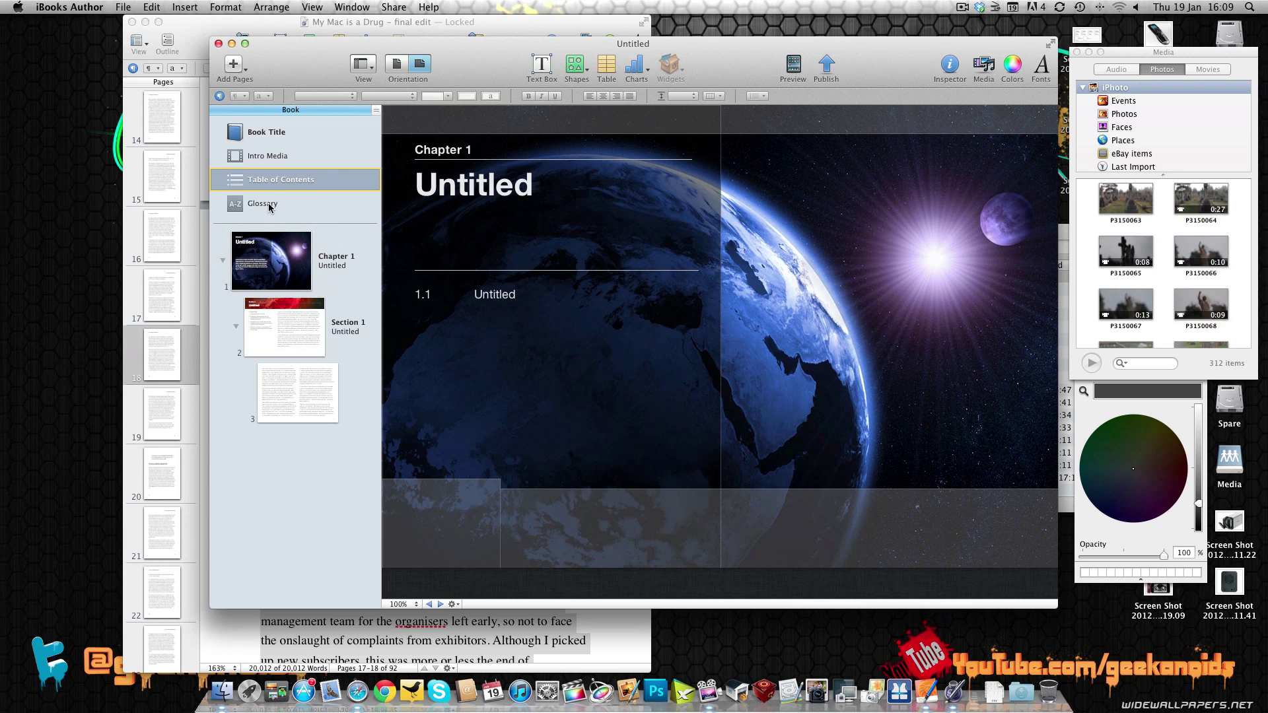
click(269, 206)
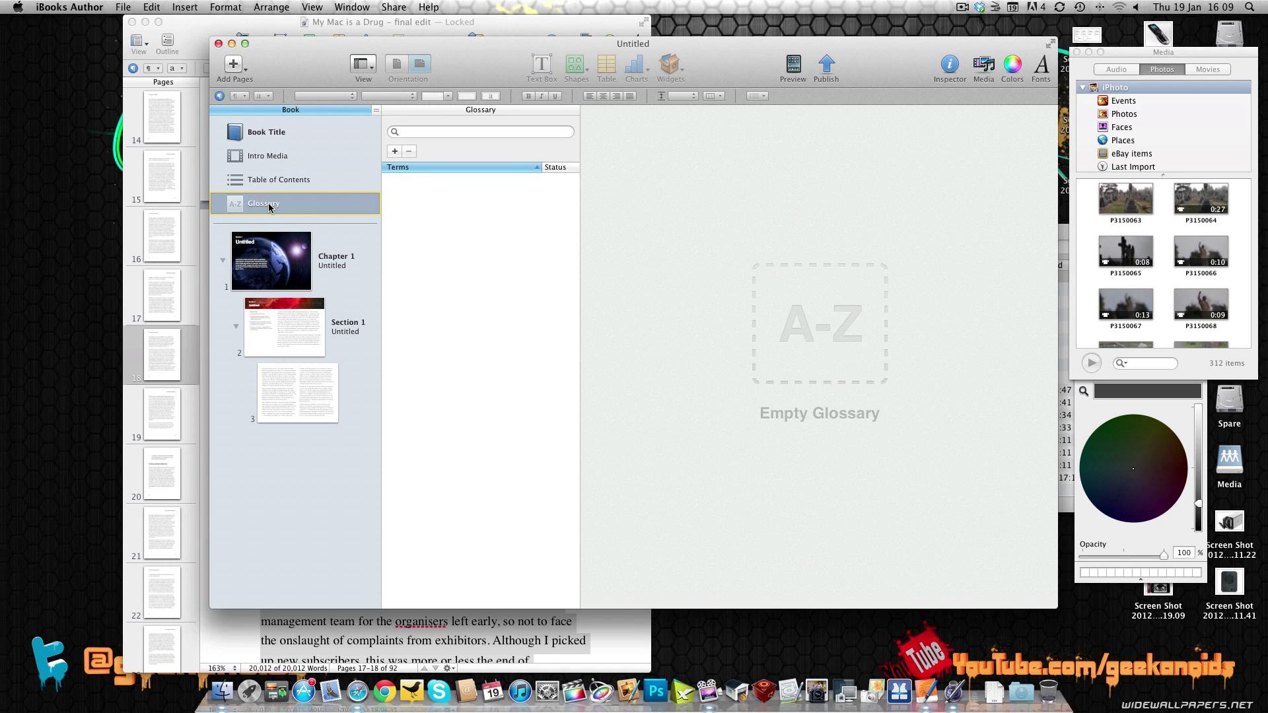
click(268, 135)
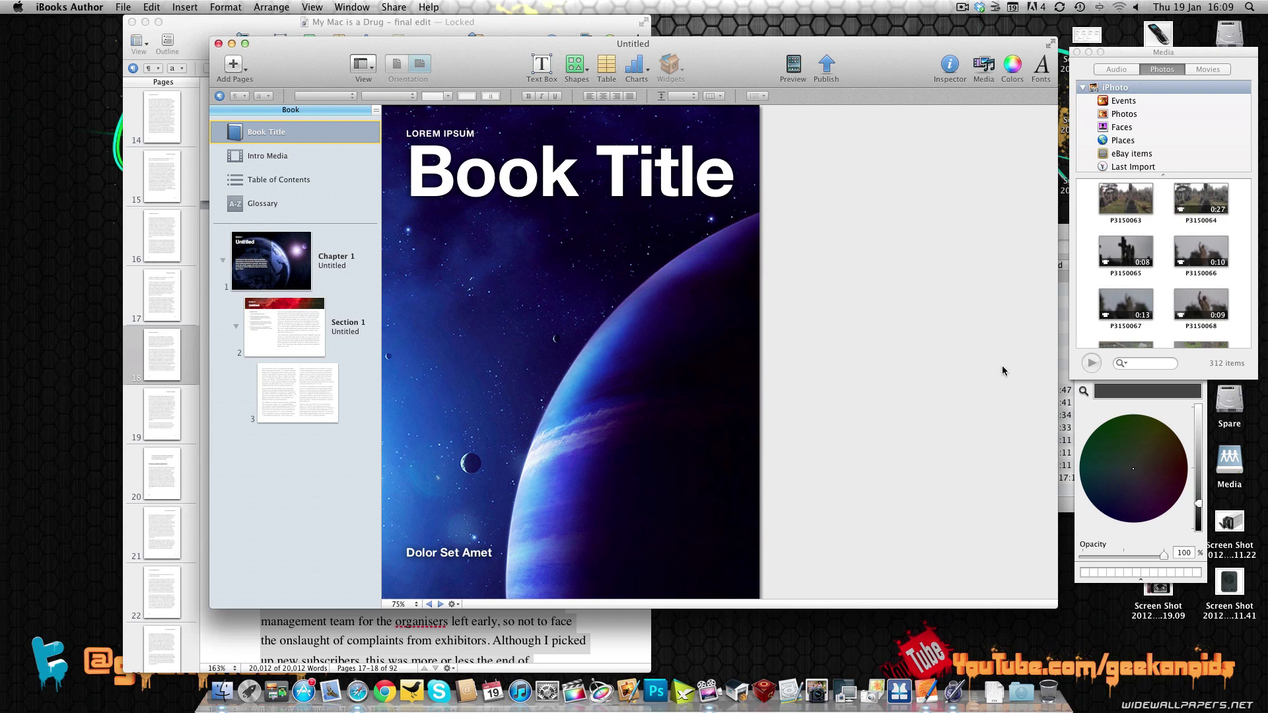
click(1063, 323)
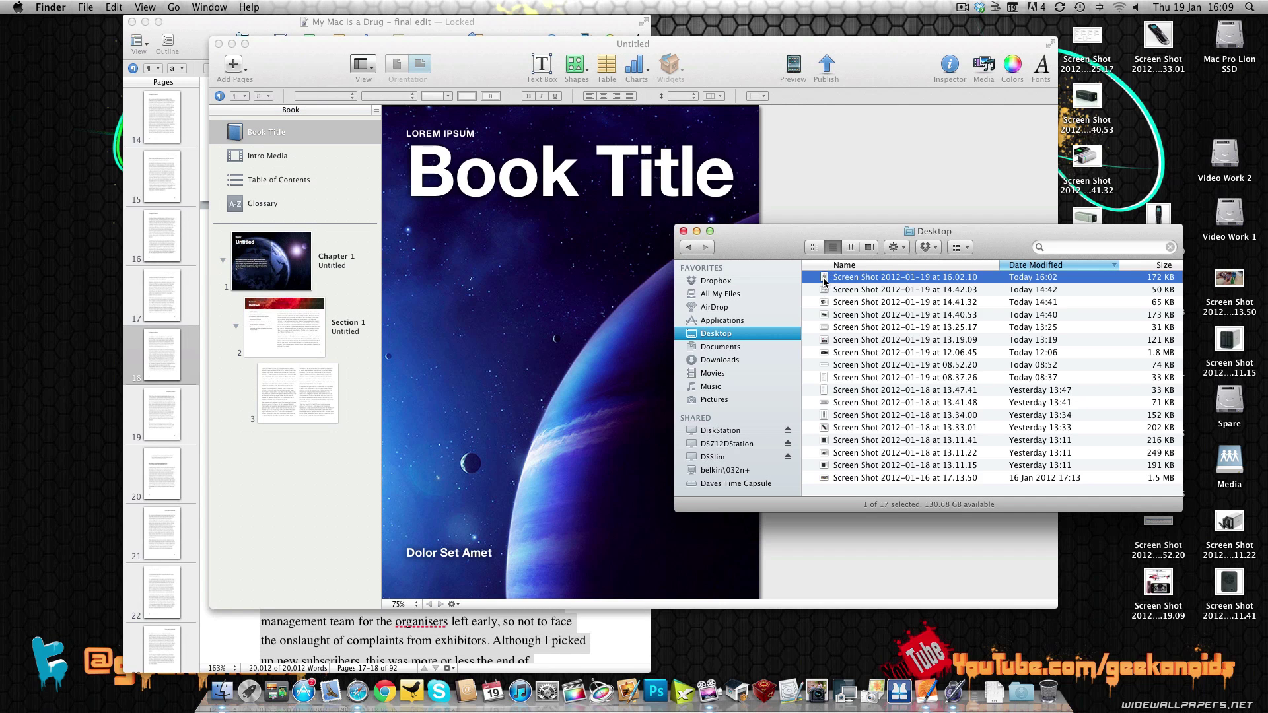
Drop the Desktop screenshot onto the cover, enlarge it slightly, and delete the Book Title placeholder.
drag(824, 280, 576, 328)
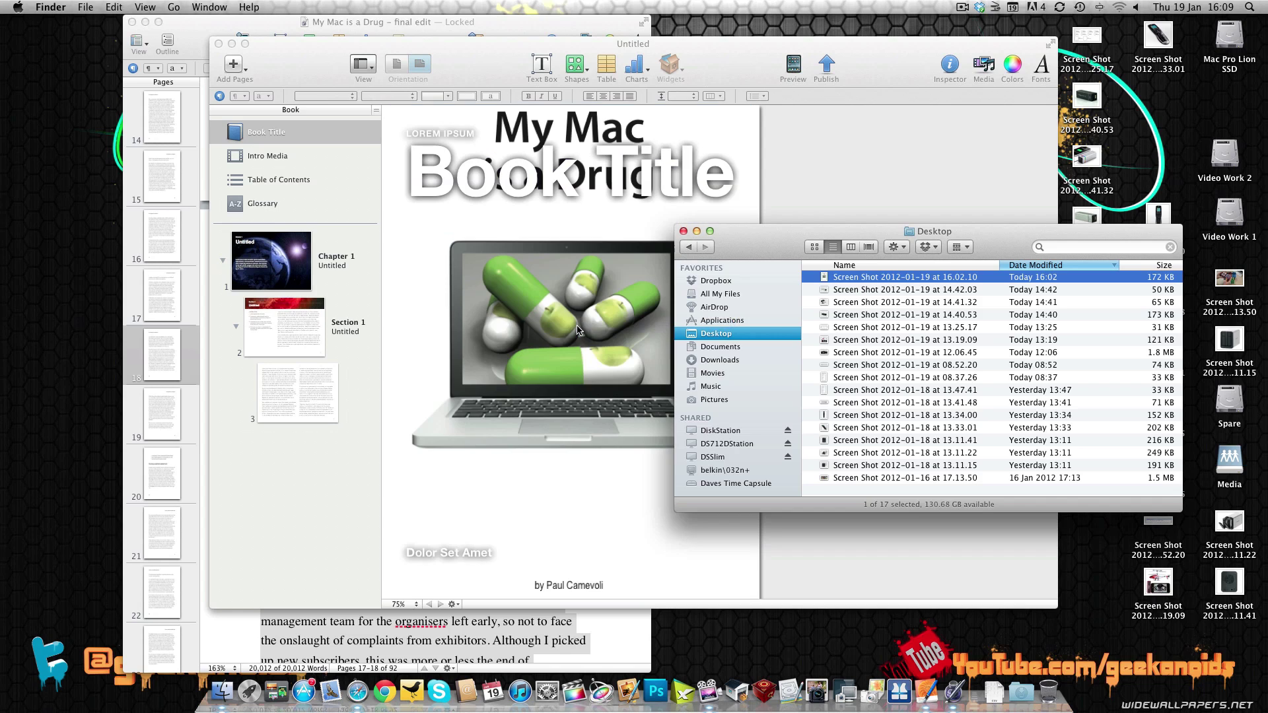
click(588, 410)
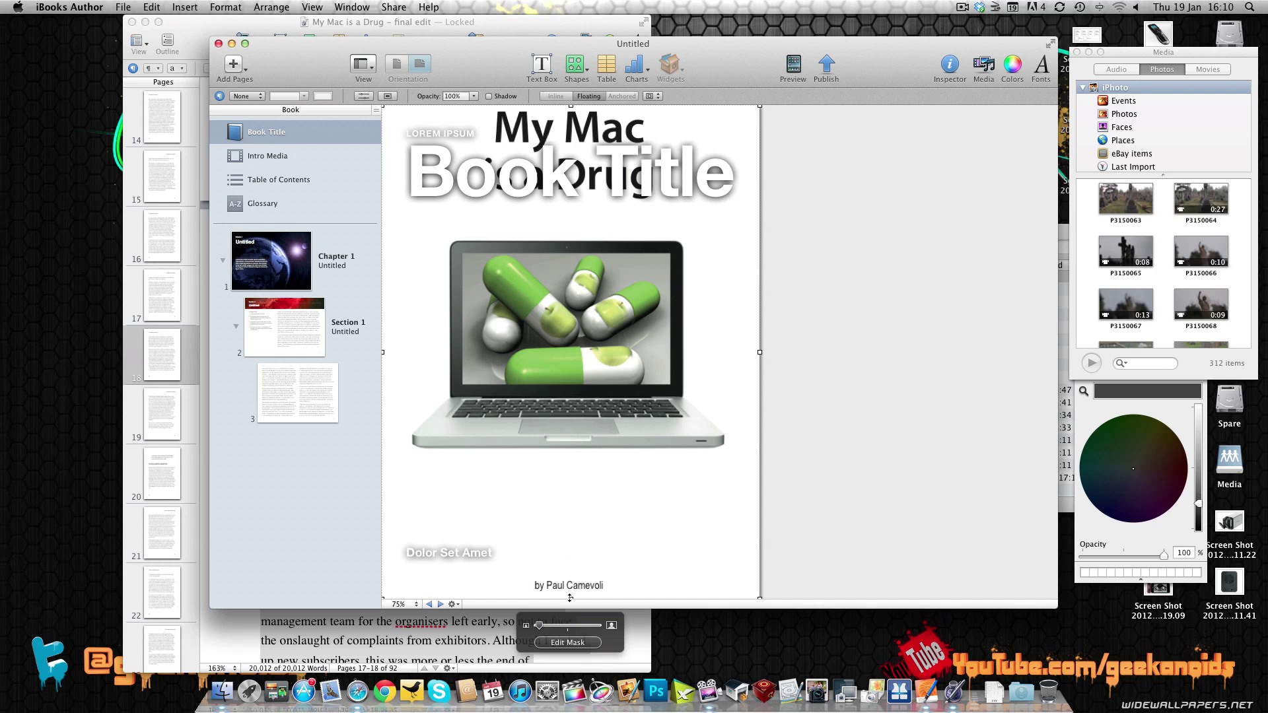
mouse_move(570, 597)
mouse_down()
mouse_move(568, 515)
mouse_move(569, 612)
mouse_up()
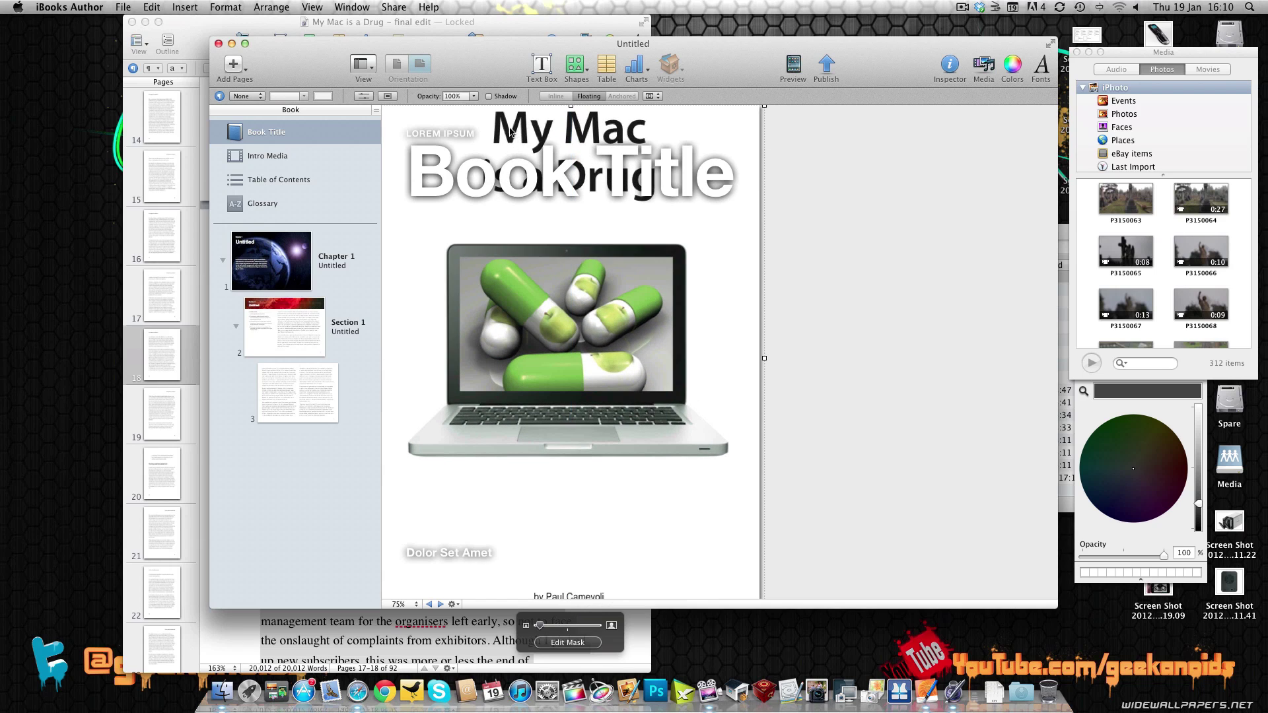
click(547, 168)
key(Delete)
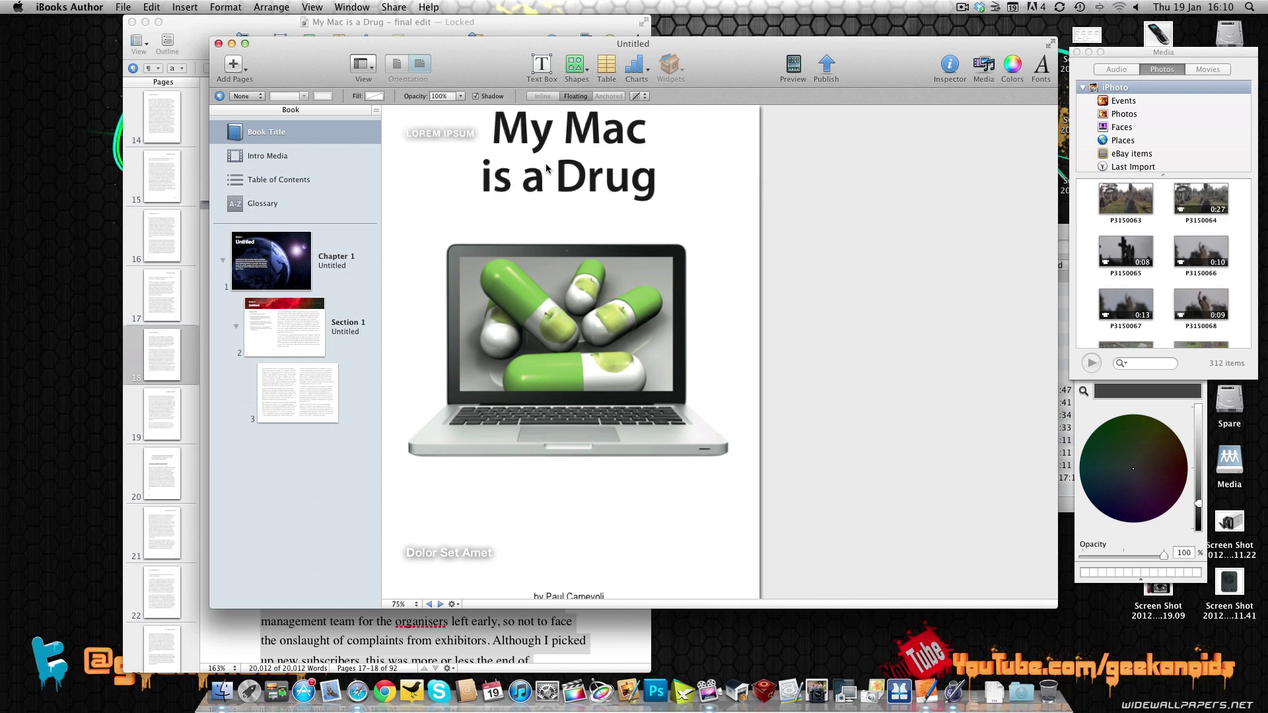
Delete the LOREM IPSUM and Dolor Set Amet placeholder texts from the cover.
click(422, 136)
key(Delete)
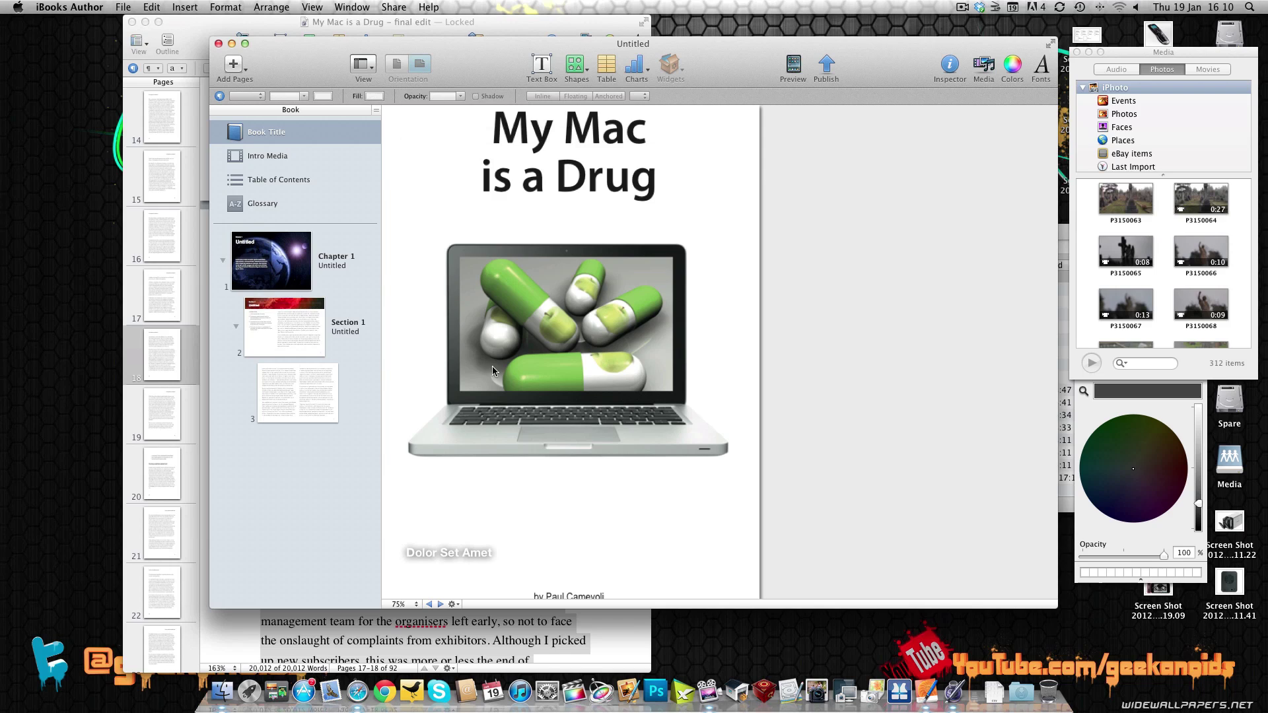
click(461, 548)
key(Delete)
Make the laptop cover image slightly smaller with the mask size slider.
click(555, 530)
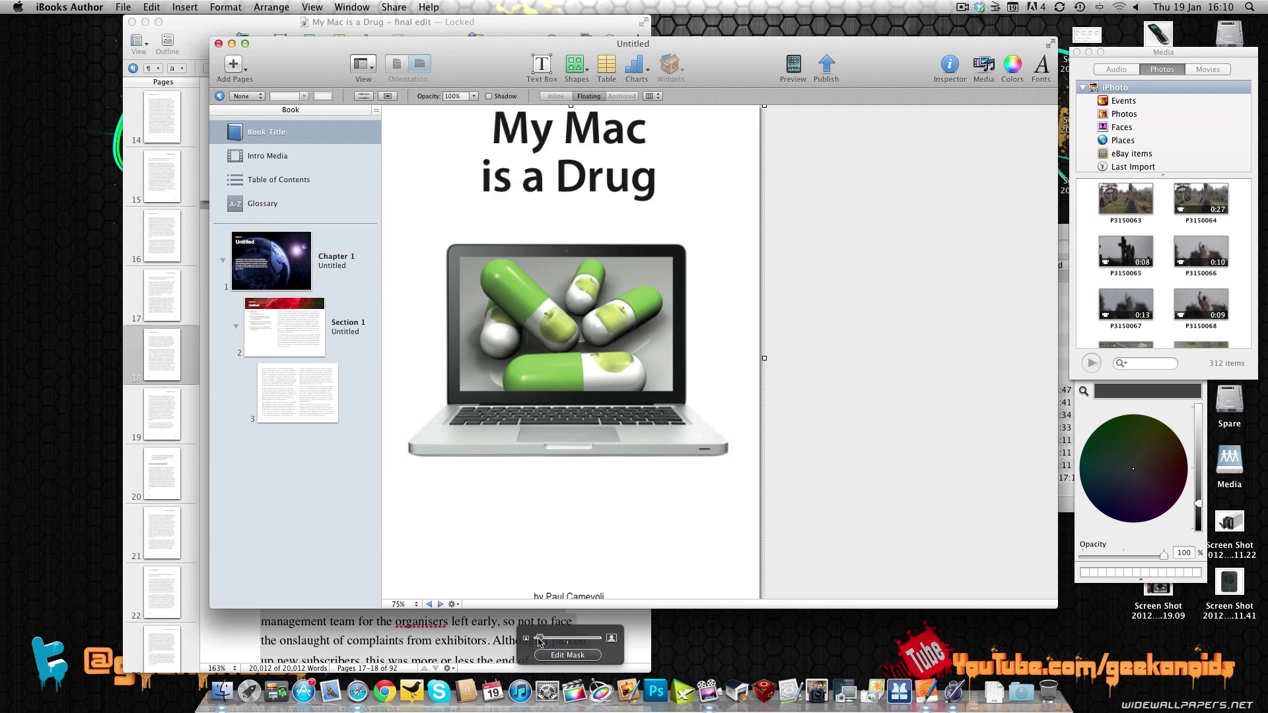
drag(539, 639, 537, 628)
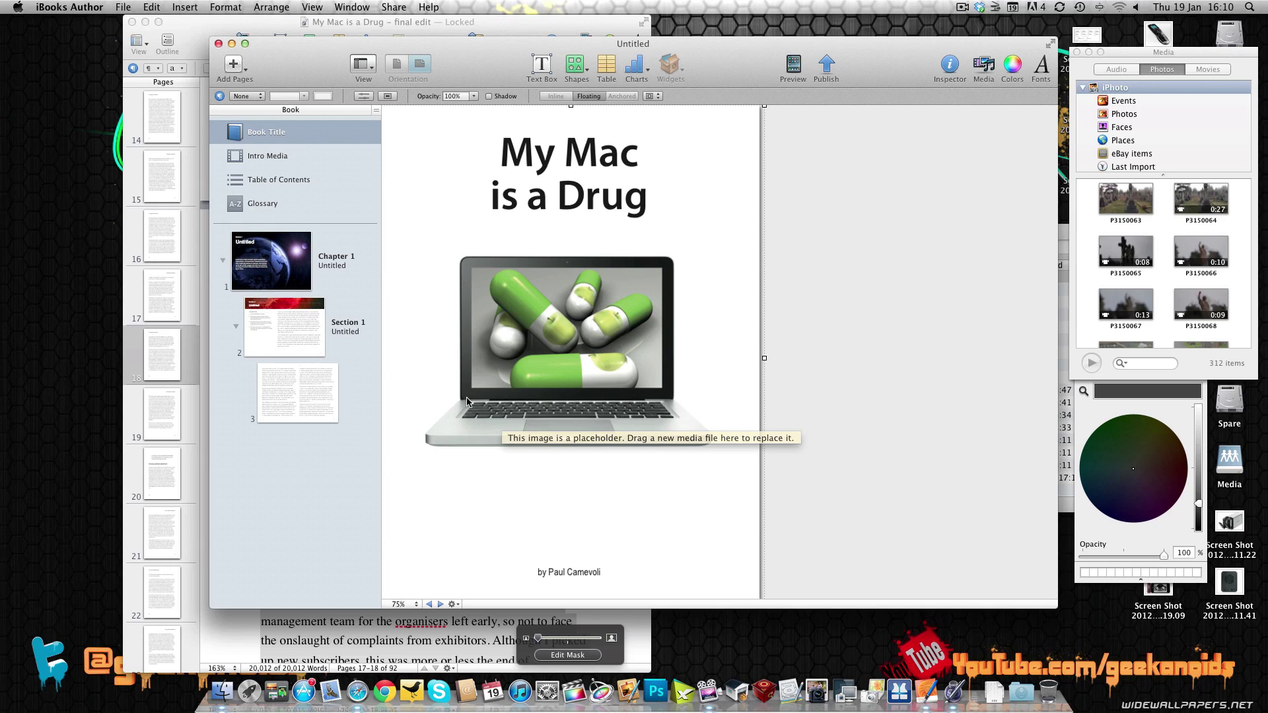
click(882, 450)
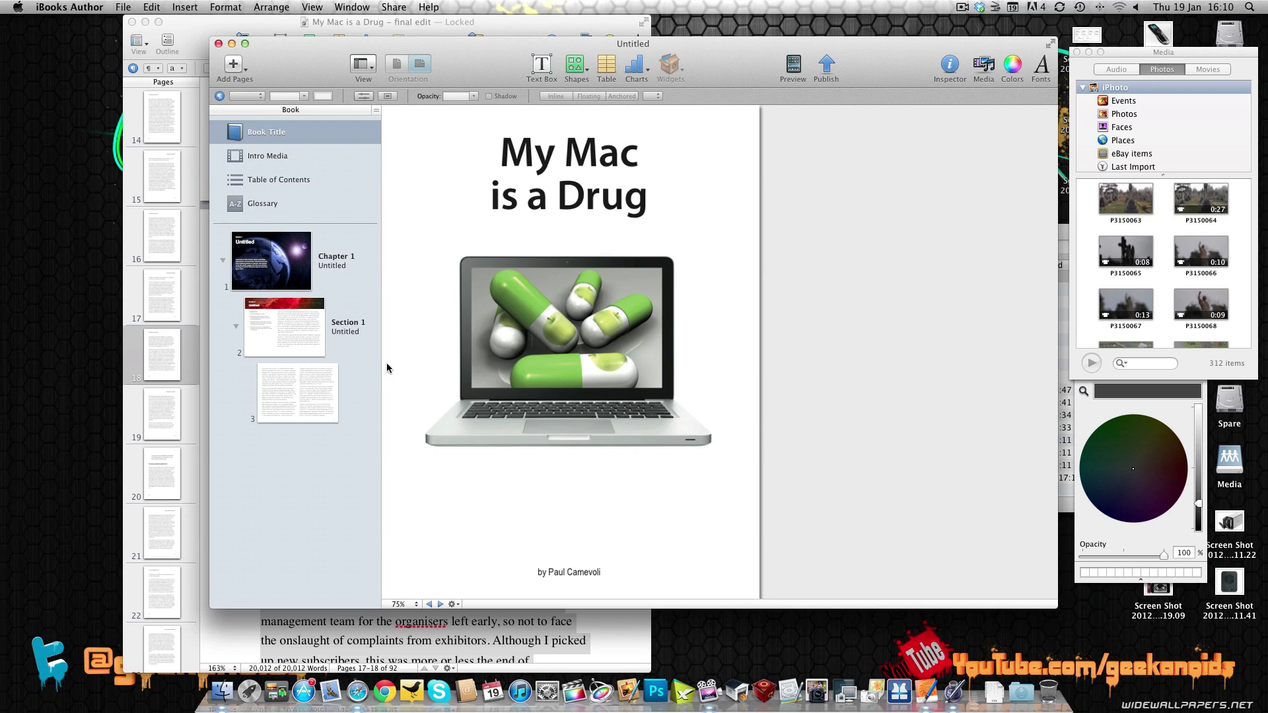
Open the Chapter 1 page and select its placeholder body text.
mouse_move(276, 272)
click(285, 278)
click(286, 279)
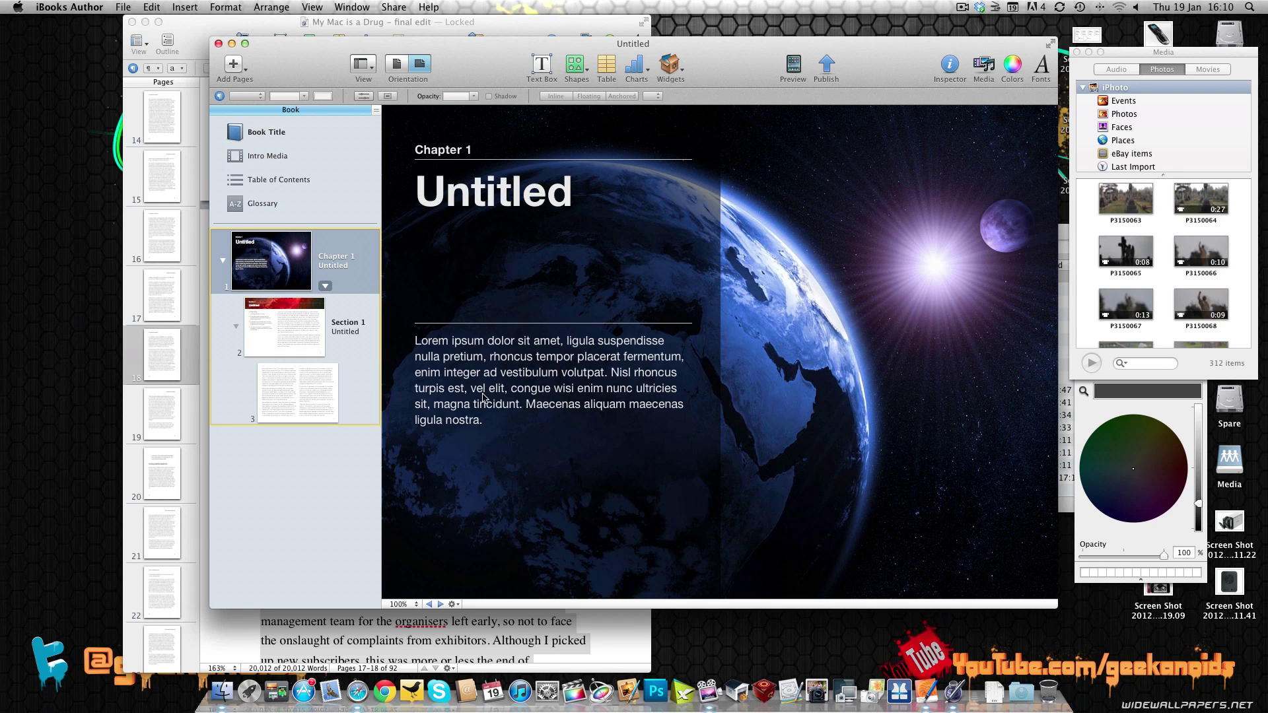
click(488, 408)
click(486, 404)
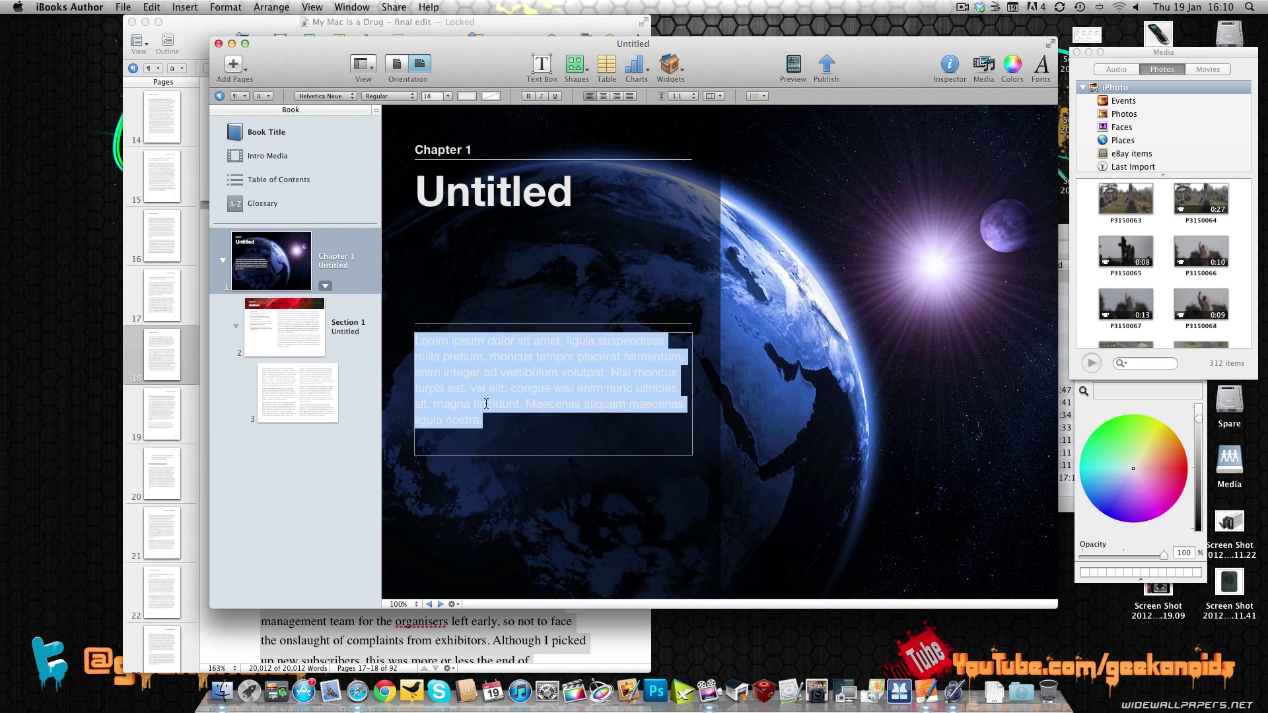
Open the Section 1 page, then select all text in the Pages manuscript.
click(304, 348)
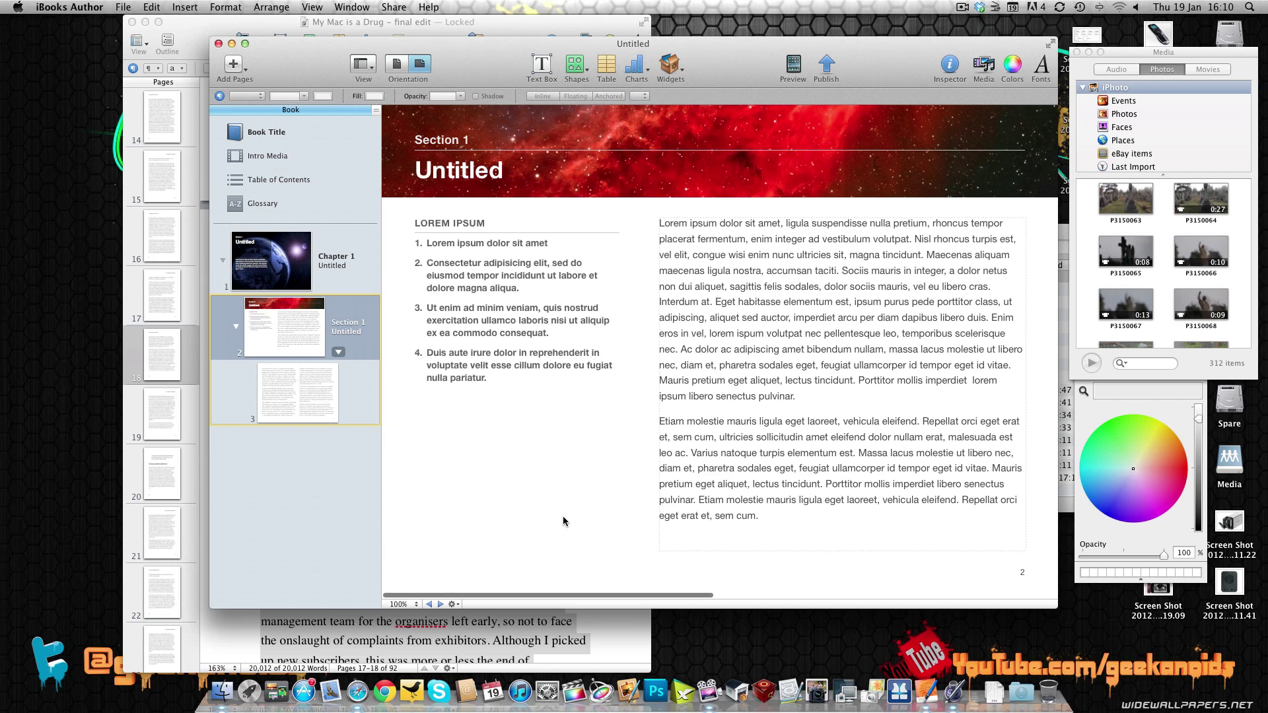
click(505, 615)
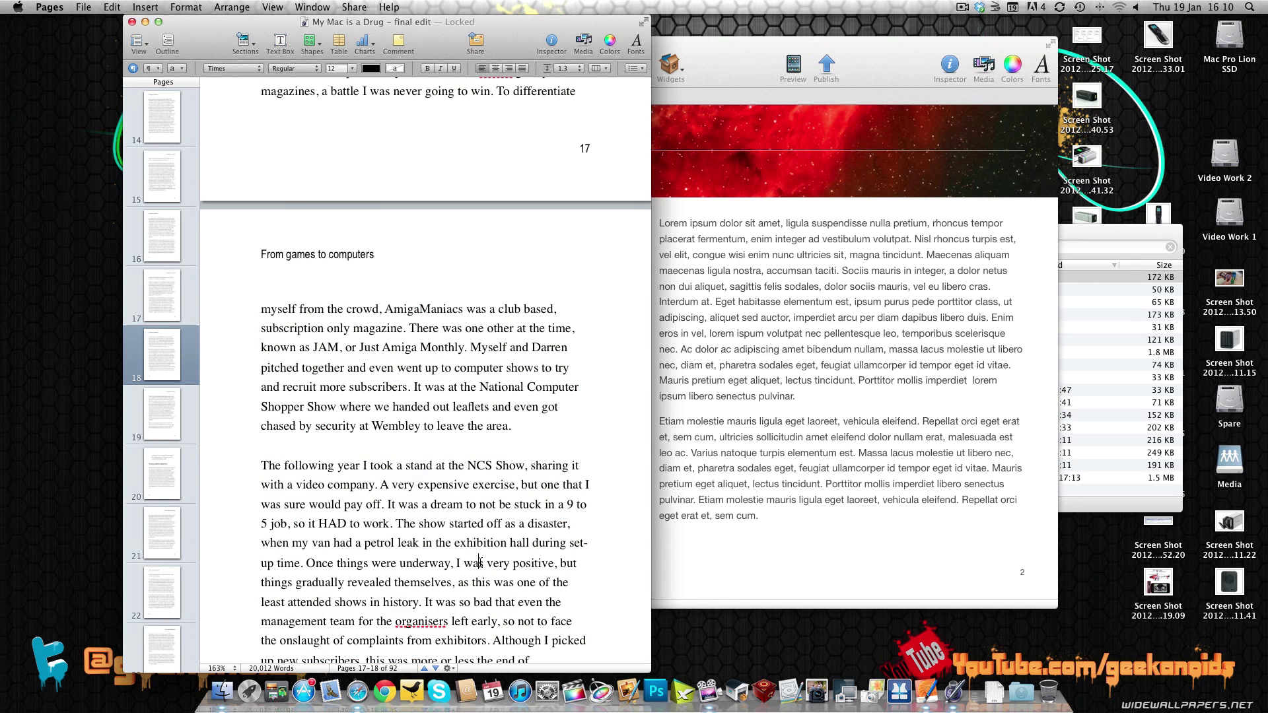
key(super+a)
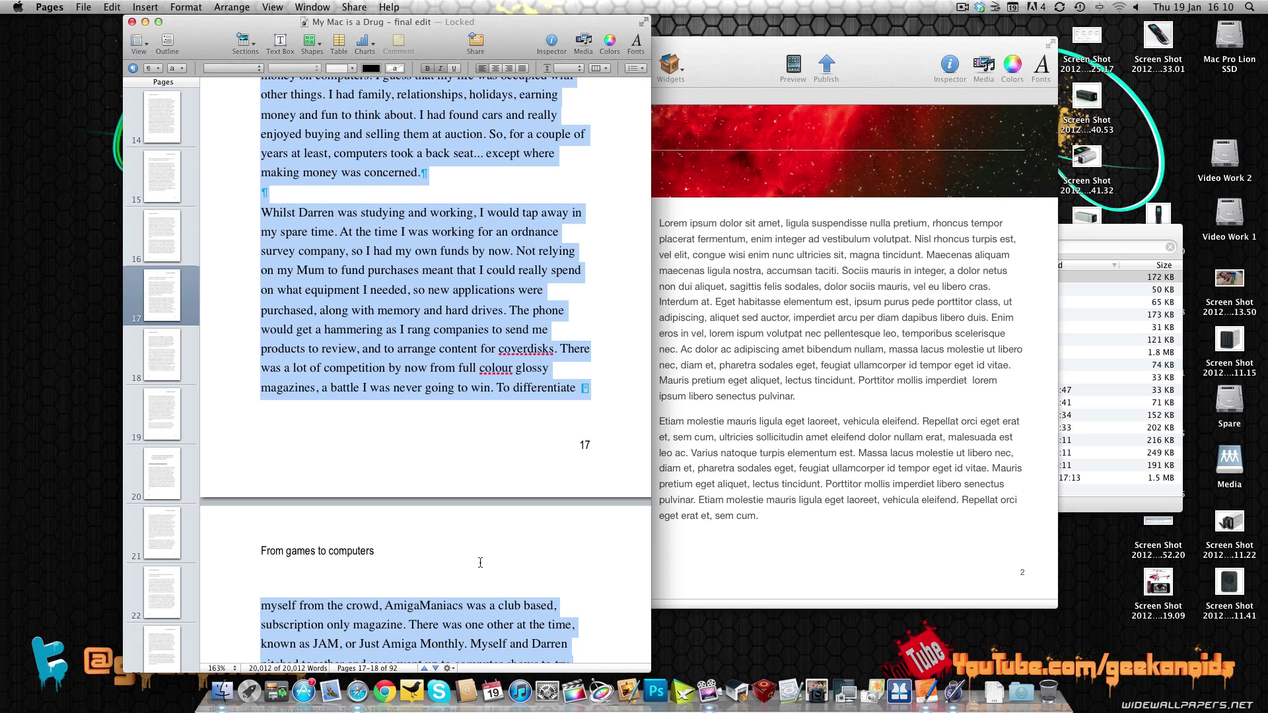
Paste the manuscript into Section 1's body text and check pages 40 through 37.
click(738, 360)
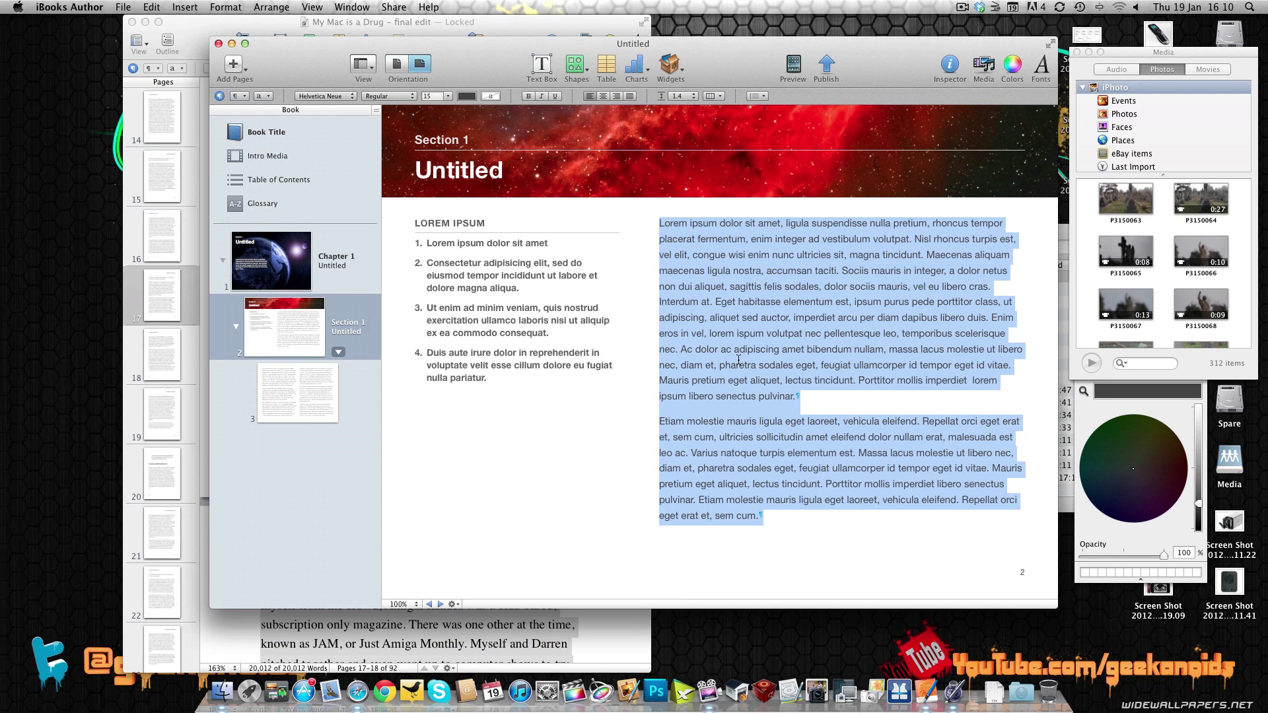
key(super+v)
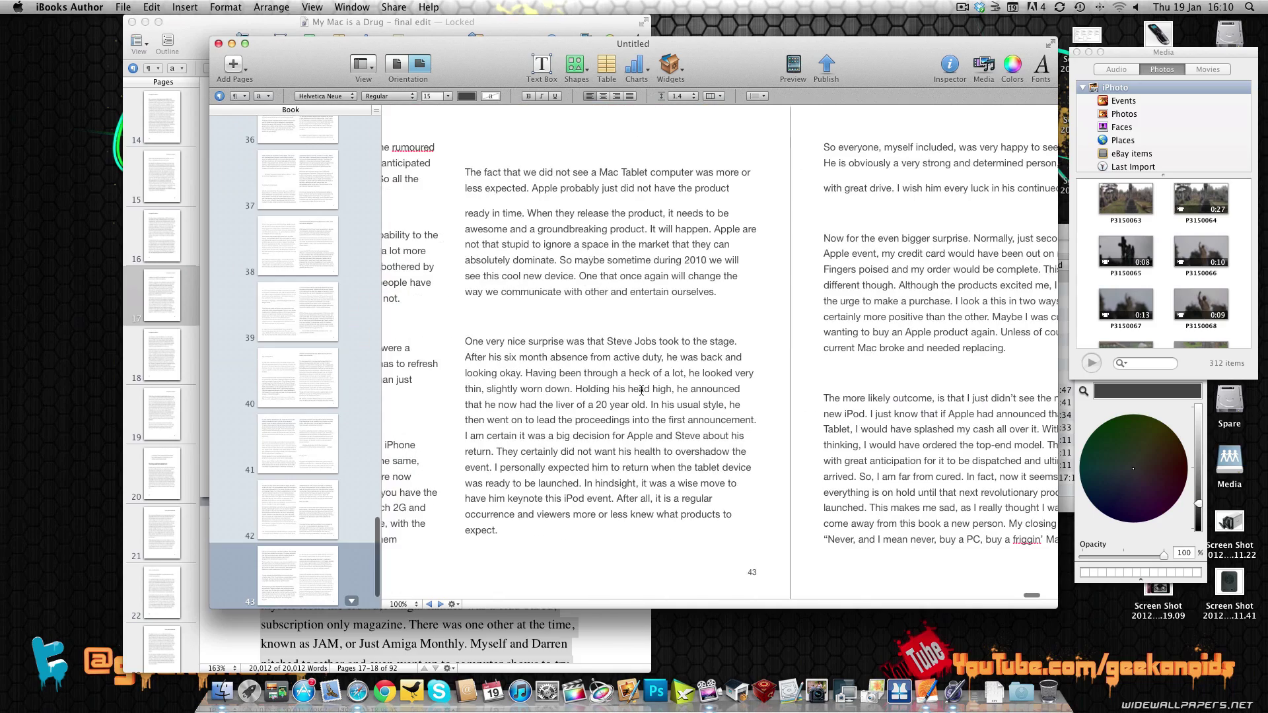
click(306, 384)
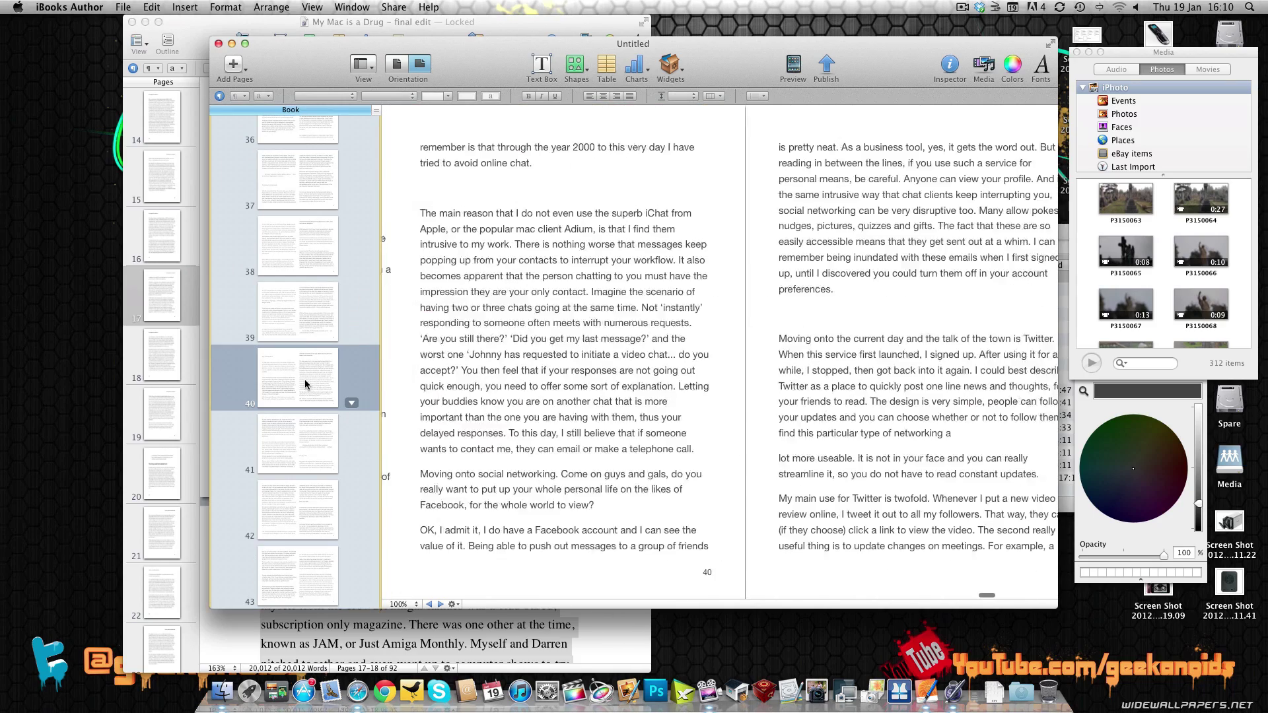
click(303, 322)
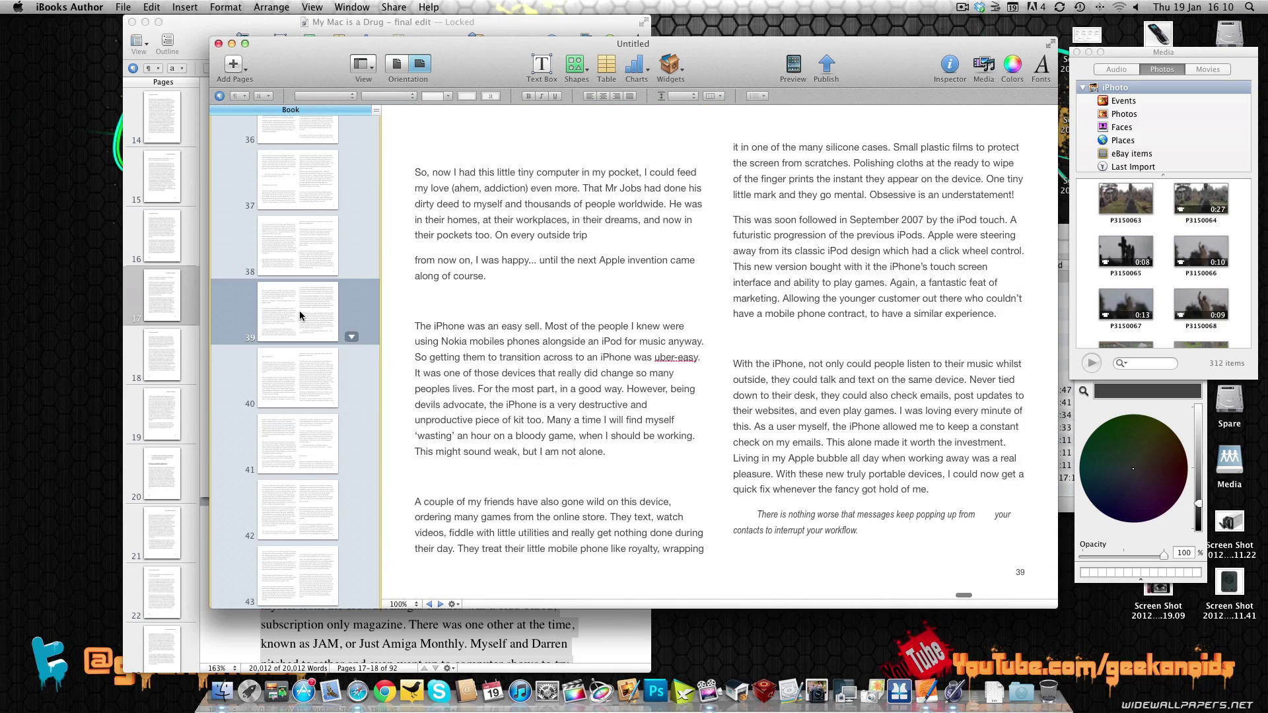
click(301, 266)
click(302, 191)
Page back through the book thumbnails from page 36 to page 28.
click(295, 131)
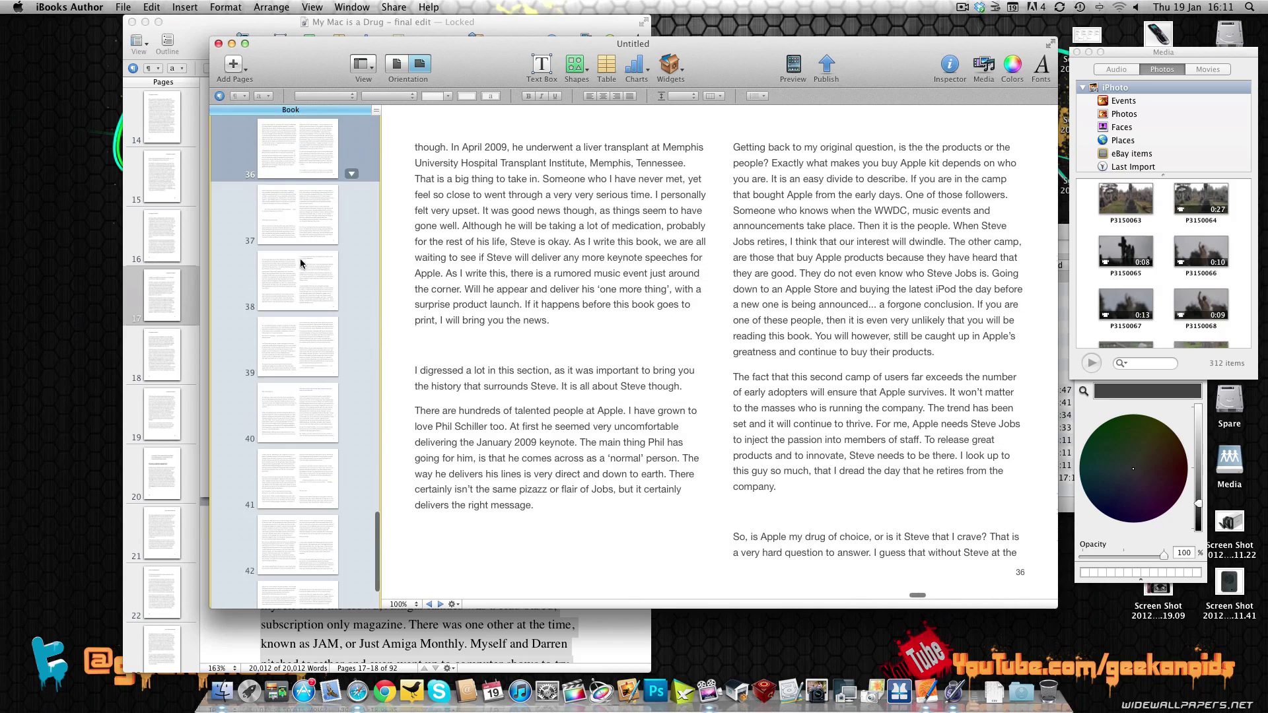
scroll(299, 276, up, 5)
click(299, 418)
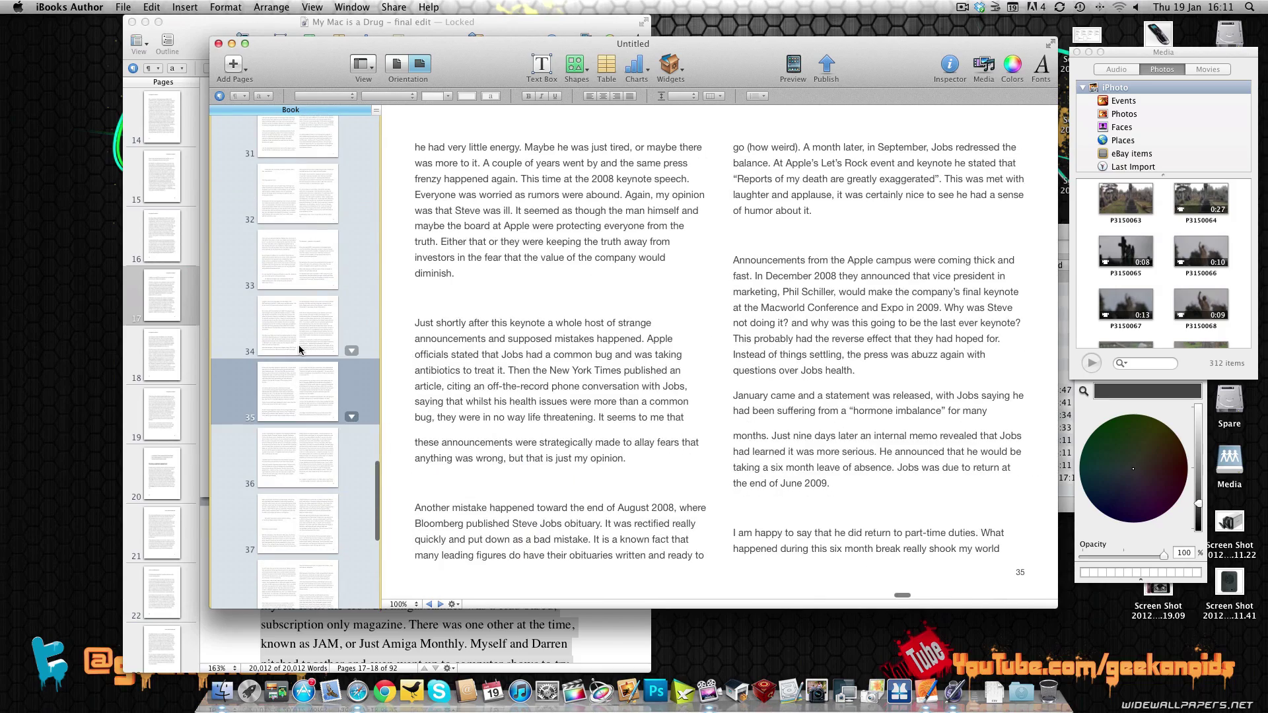
click(301, 349)
click(300, 266)
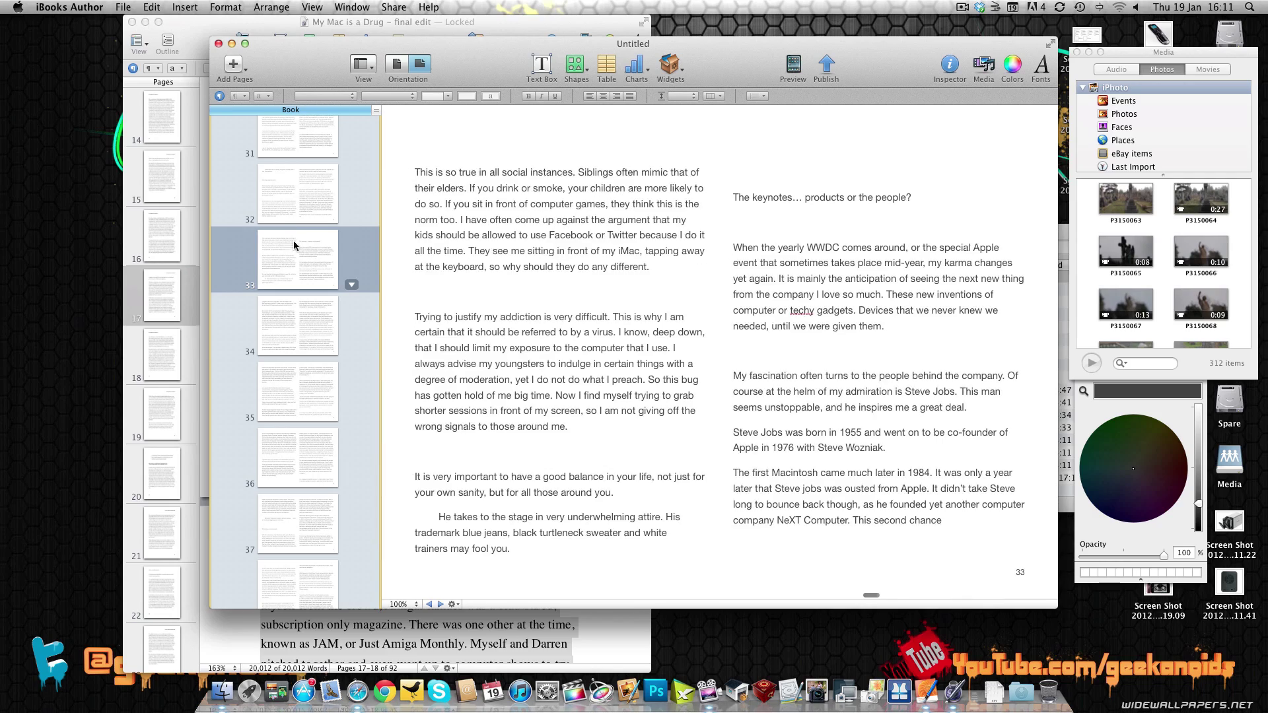
click(291, 218)
scroll(300, 257, up, 3)
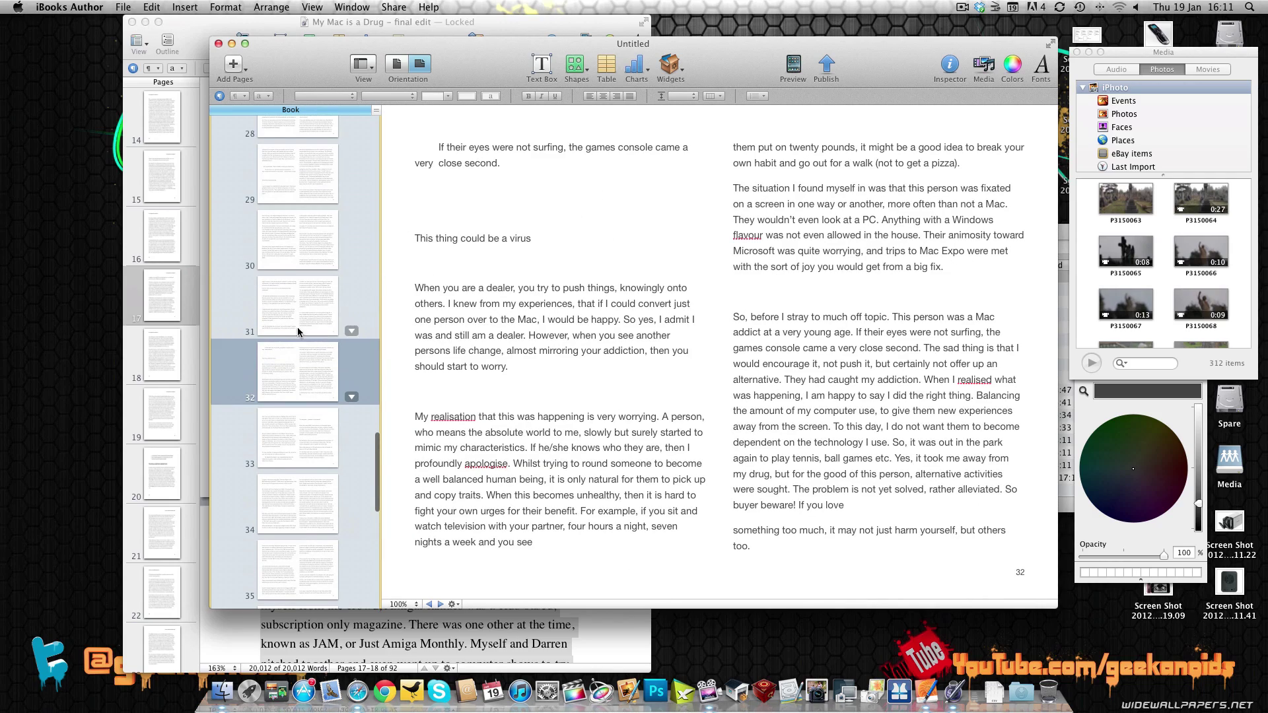
click(300, 330)
click(298, 257)
scroll(293, 231, up, 2)
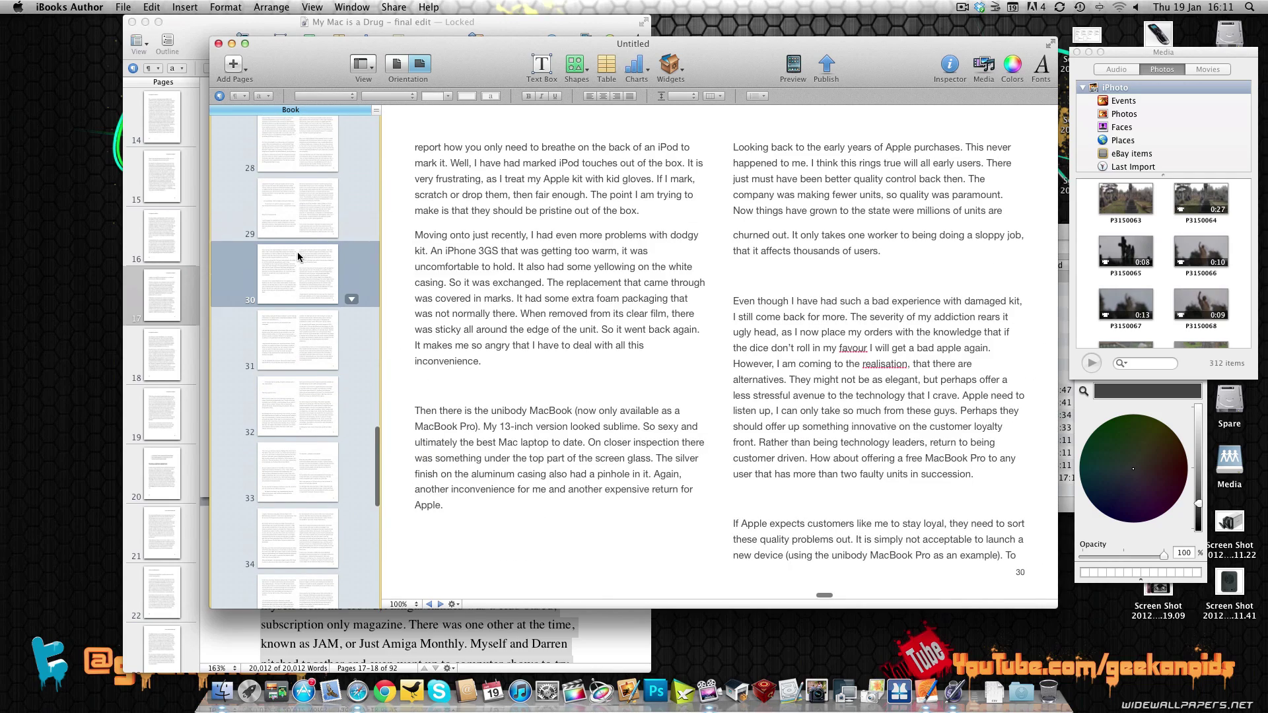
click(294, 231)
click(294, 200)
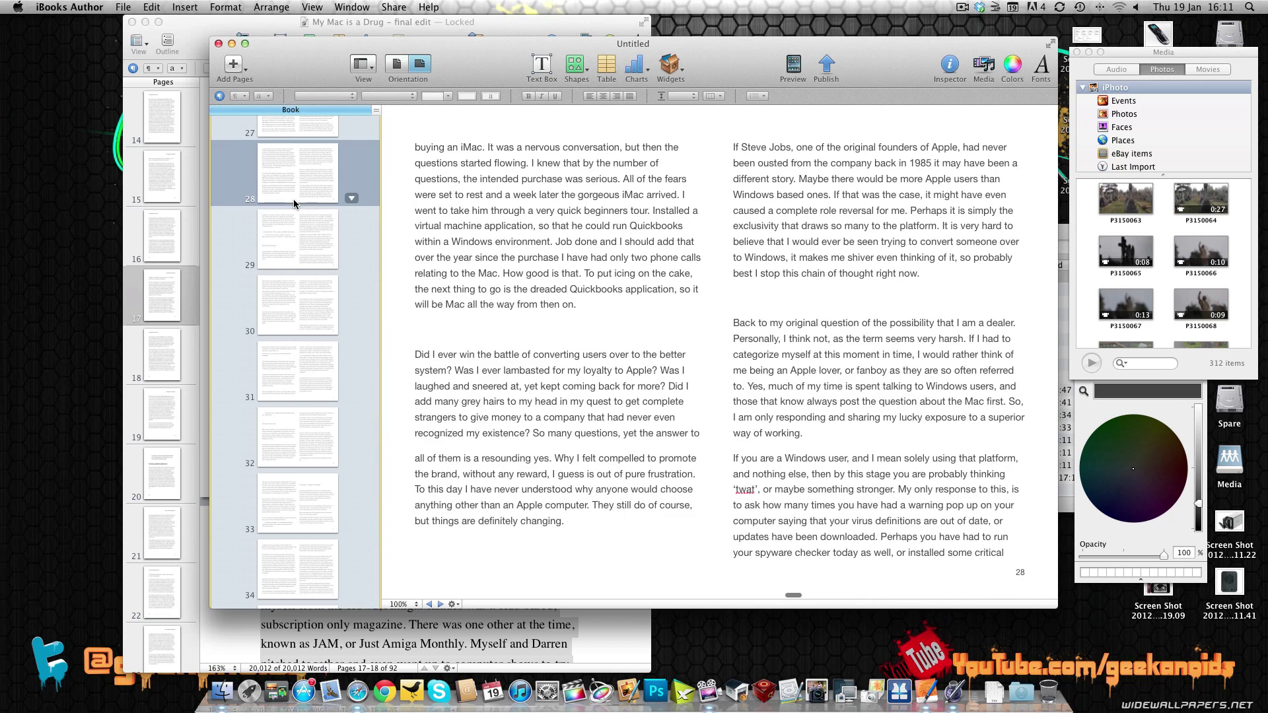
scroll(293, 199, up, 5)
scroll(293, 199, up, 15)
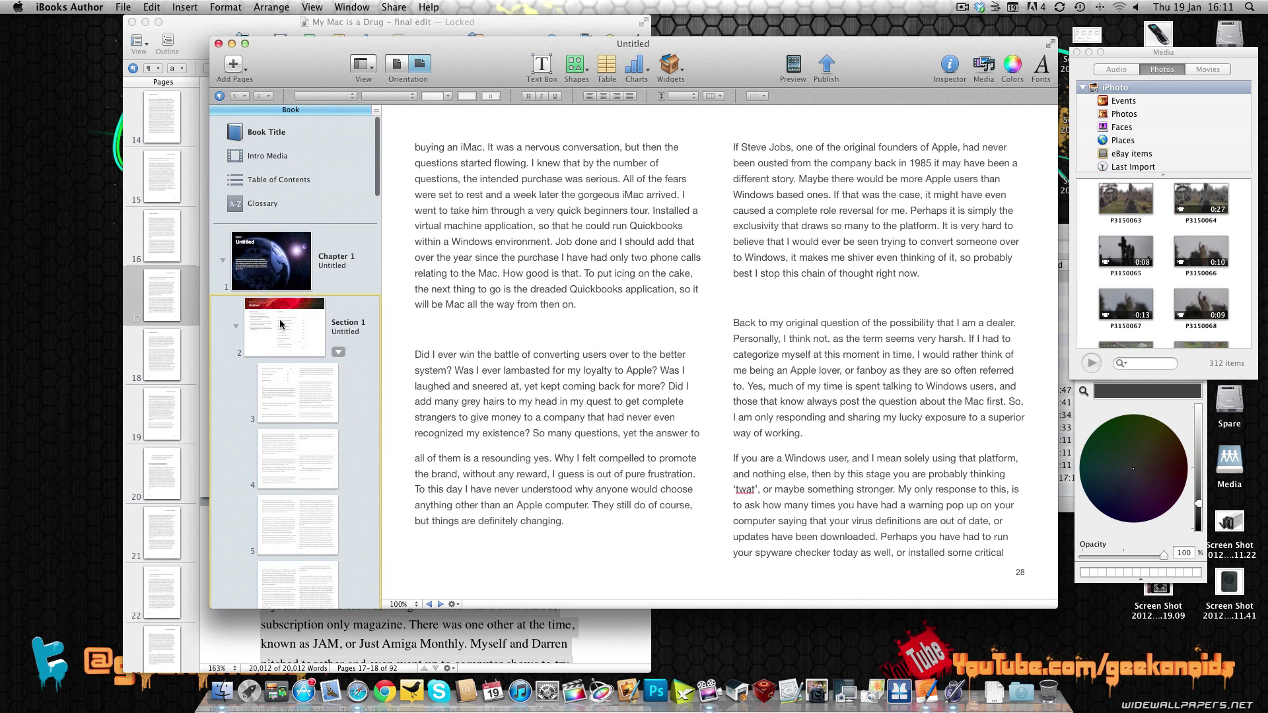
Open Add Pages and preview the Chapter, Section and Pages layout submenus.
click(239, 68)
mouse_move(249, 101)
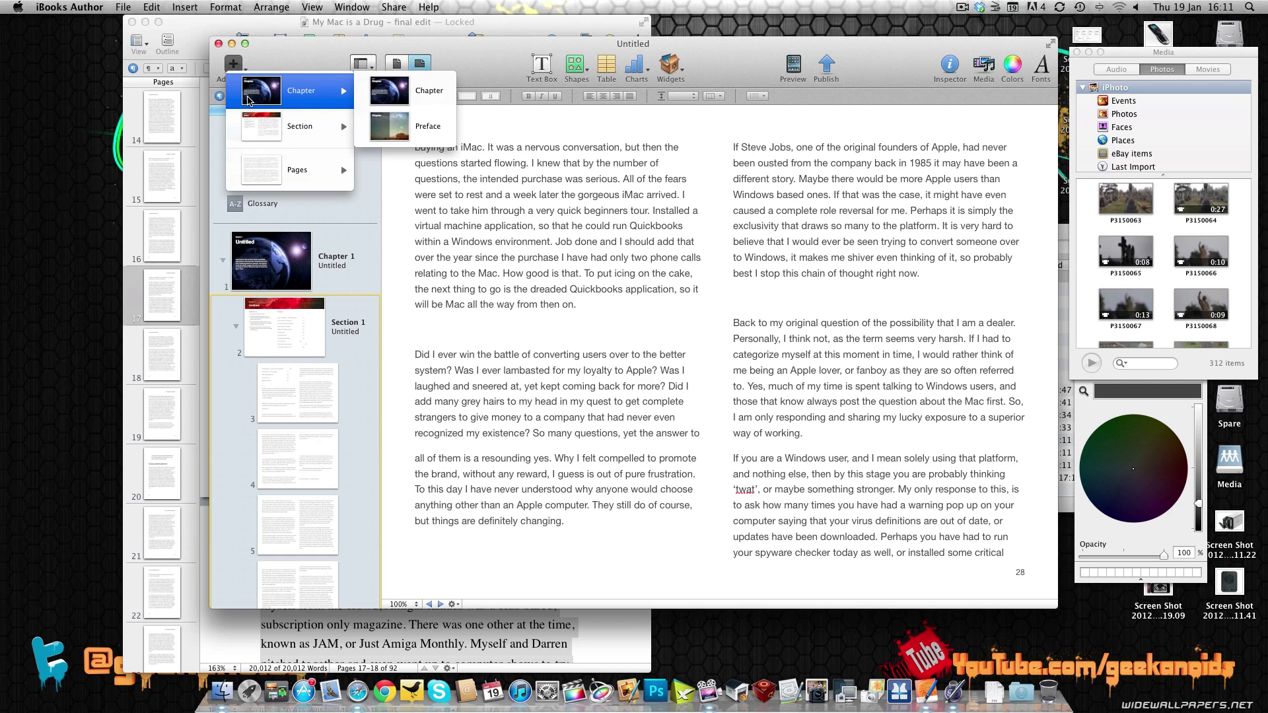
mouse_move(258, 137)
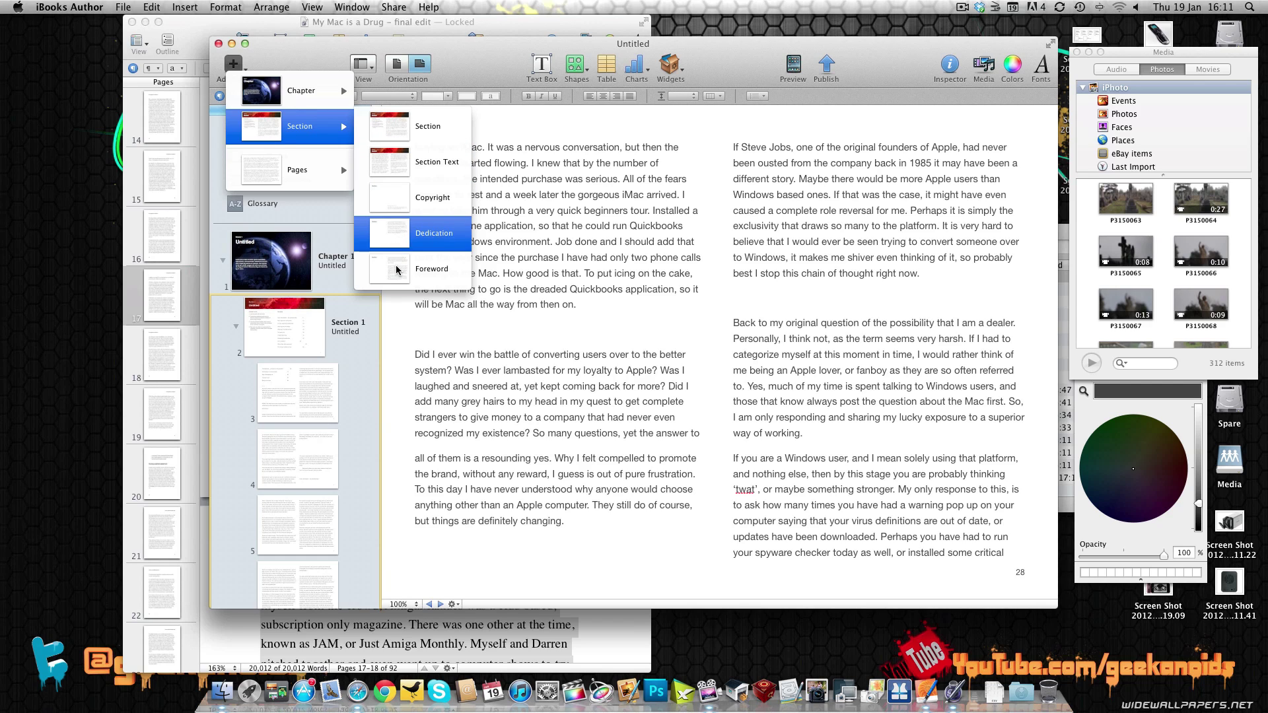
mouse_move(267, 177)
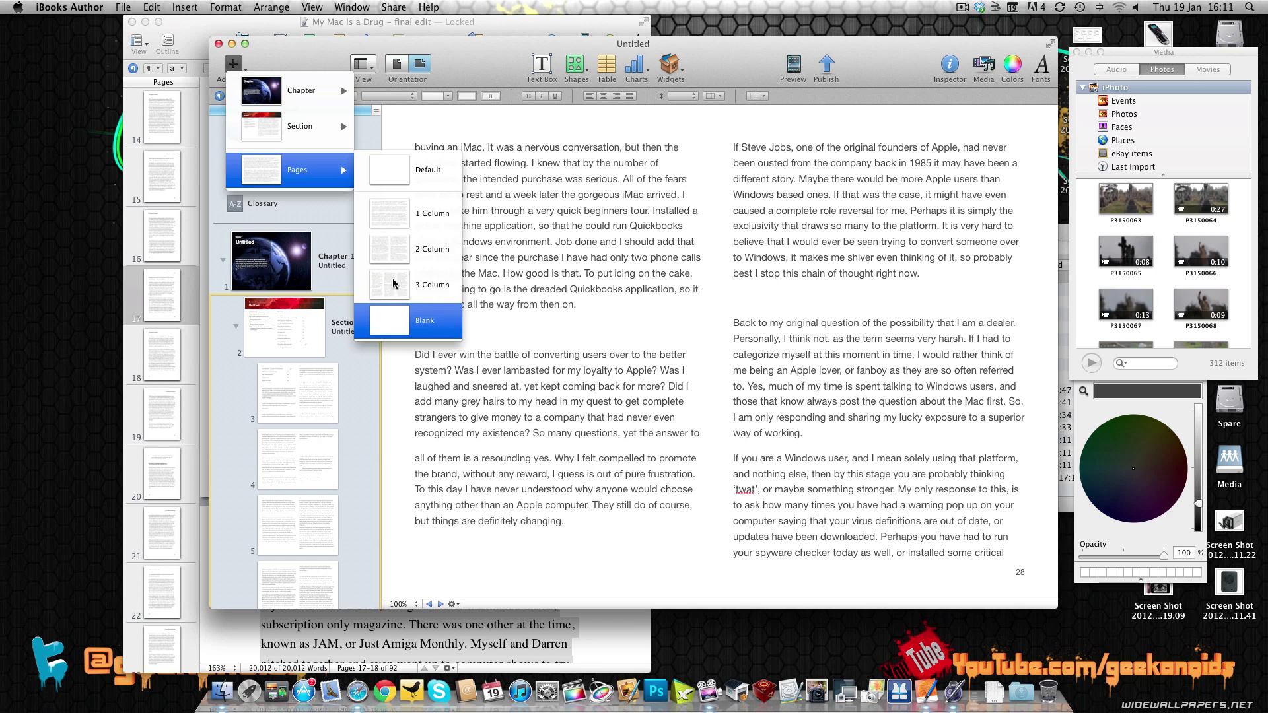
Close the Add Pages menu without adding anything, then open and close the View options.
click(465, 77)
click(374, 66)
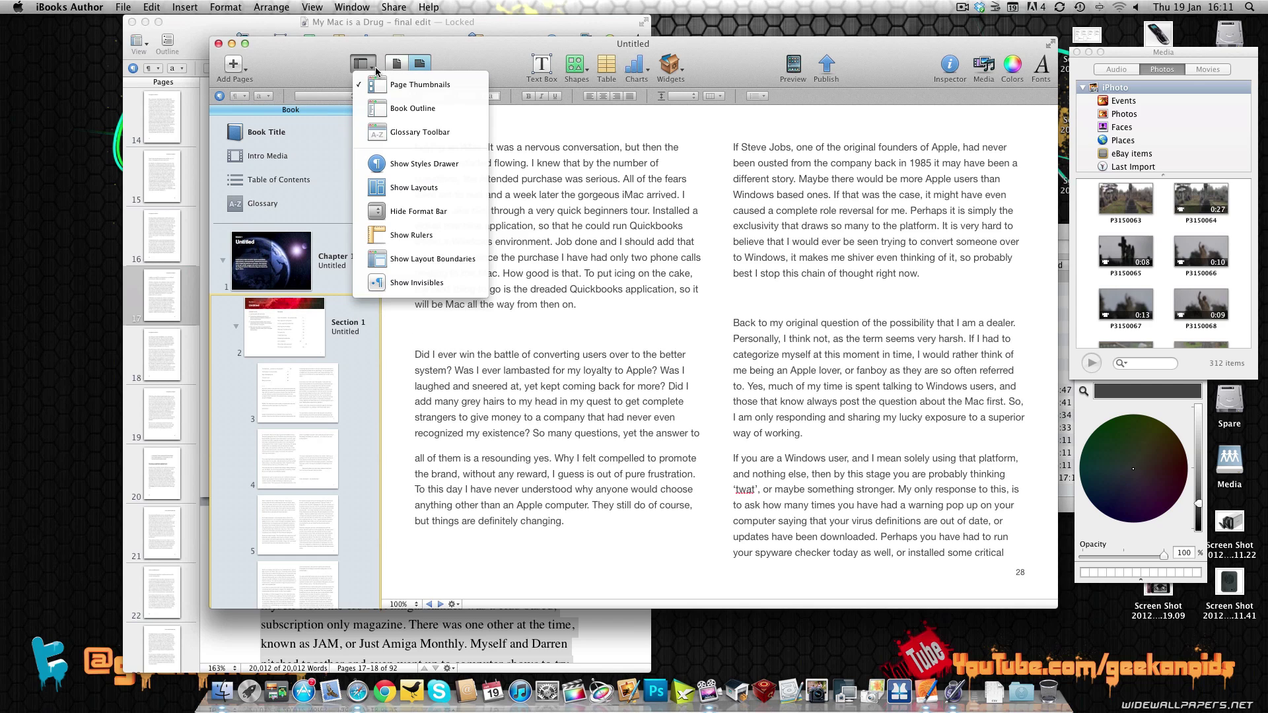
click(453, 65)
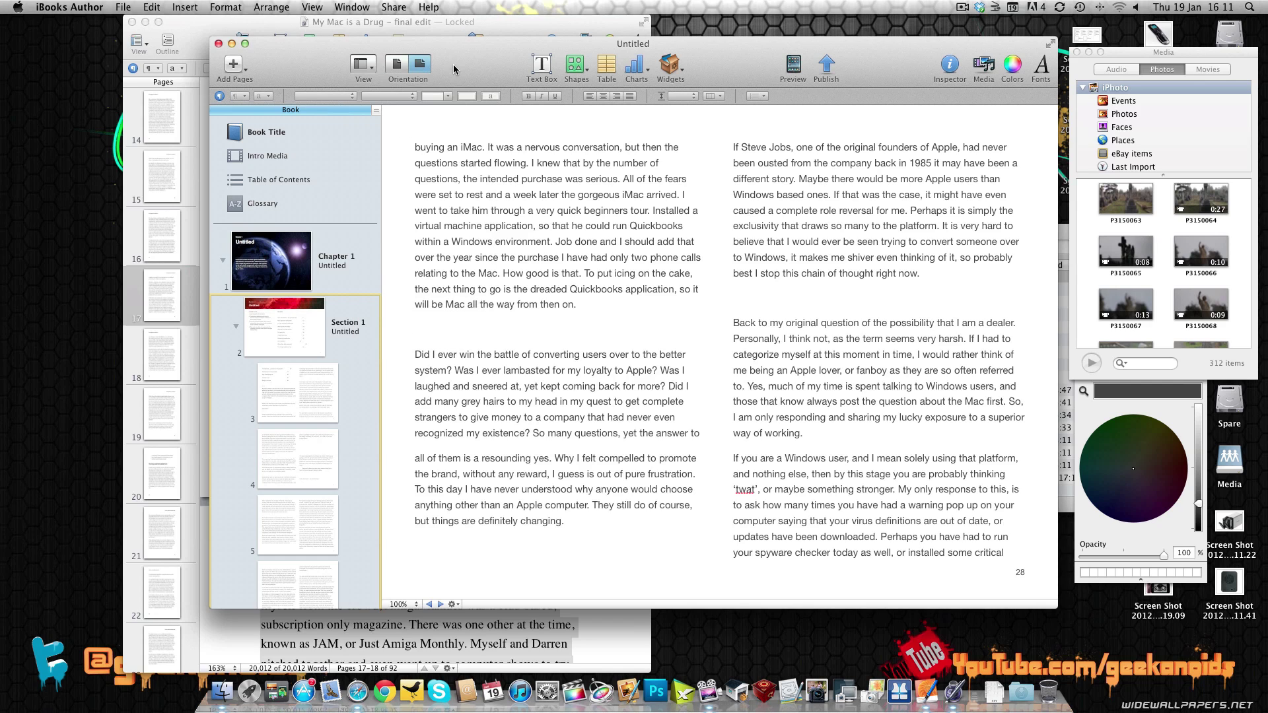
click(795, 66)
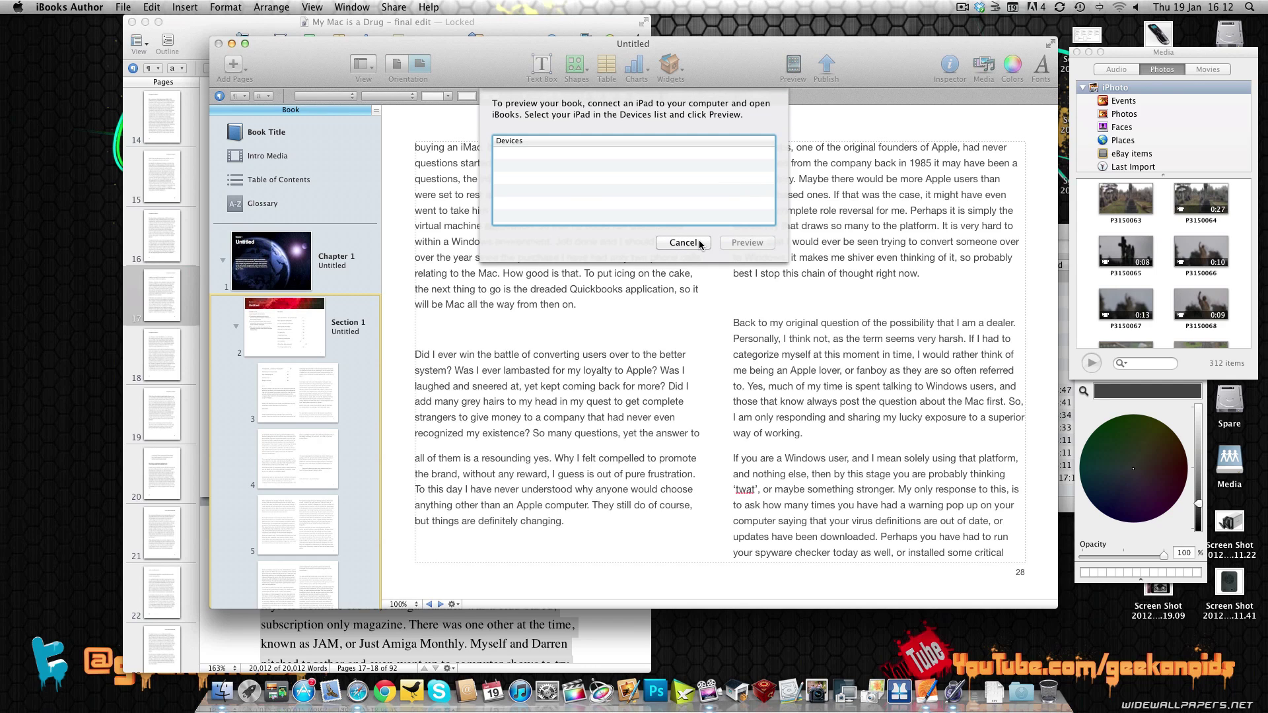
click(700, 244)
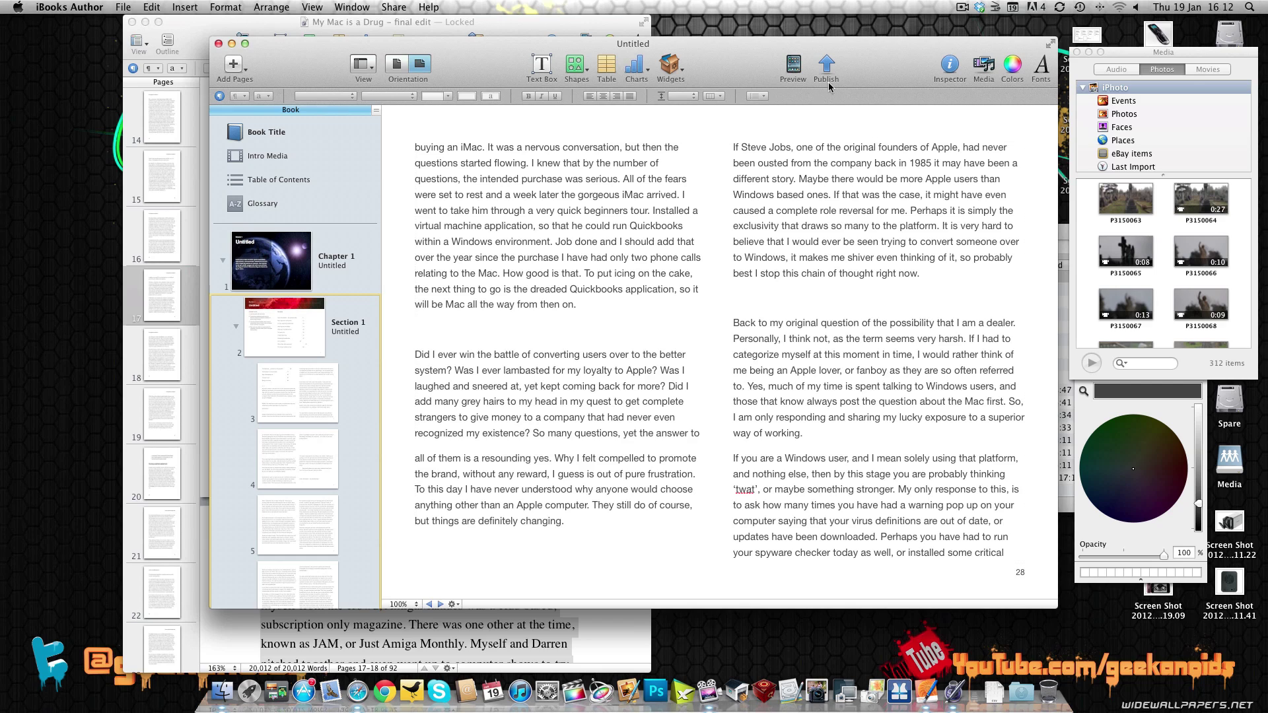
click(826, 65)
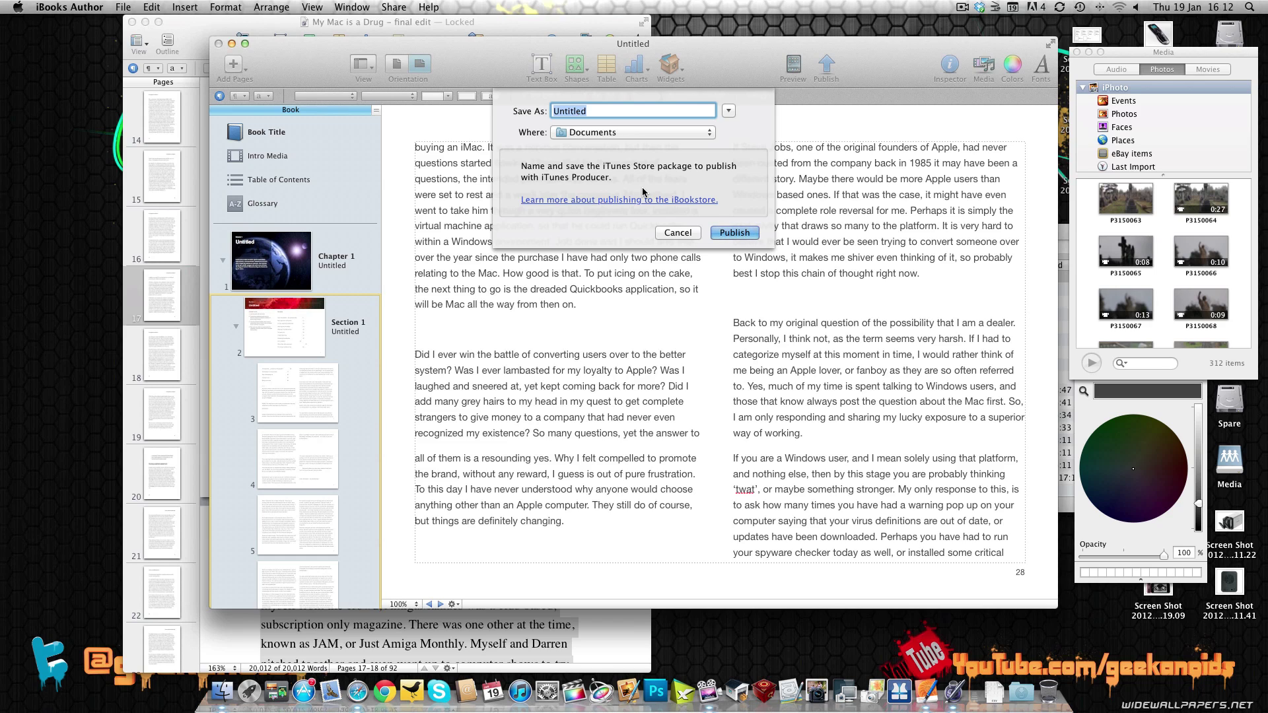
click(676, 233)
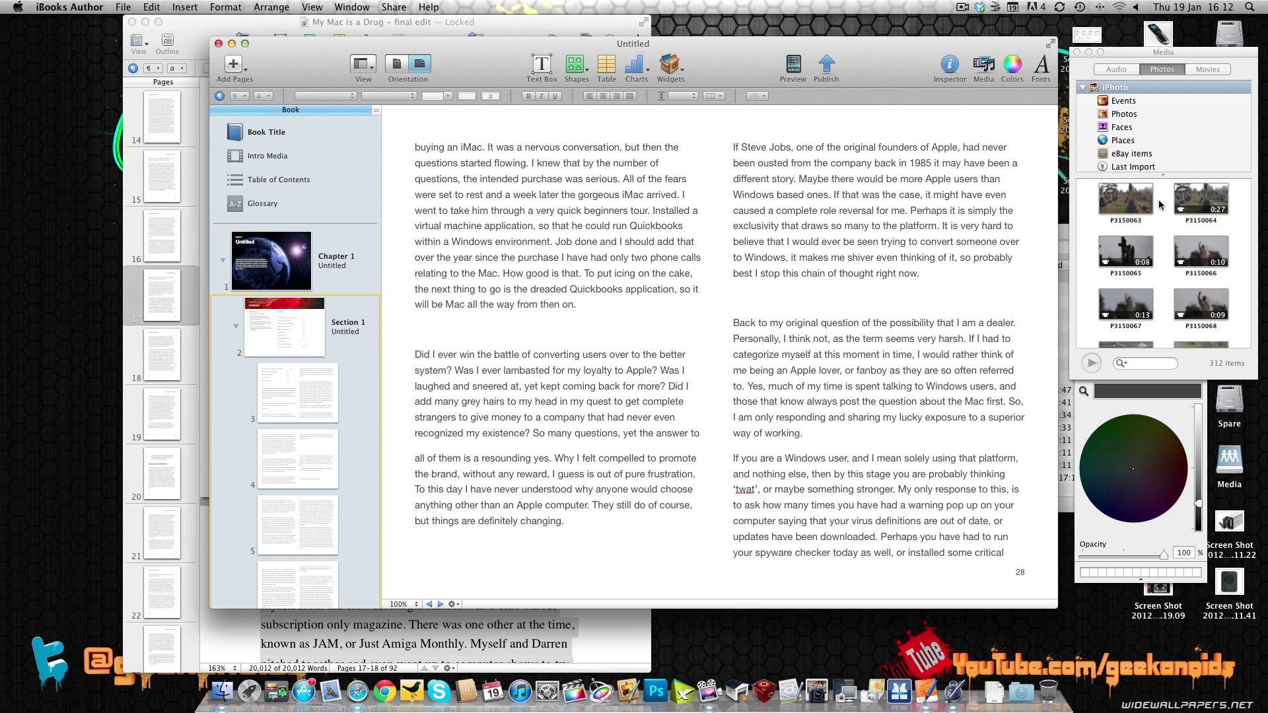
Hide the Colors panel and bring it back up.
scroll(1143, 106, down, 1)
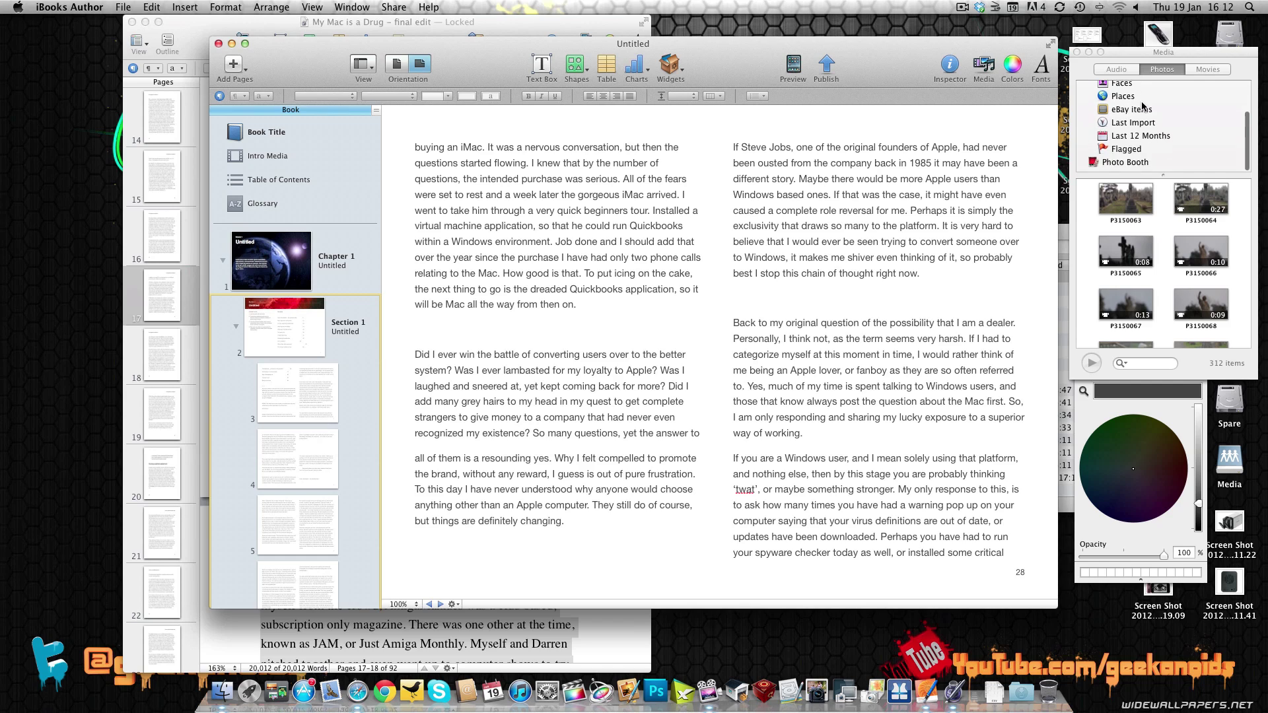
scroll(1142, 106, up, 1)
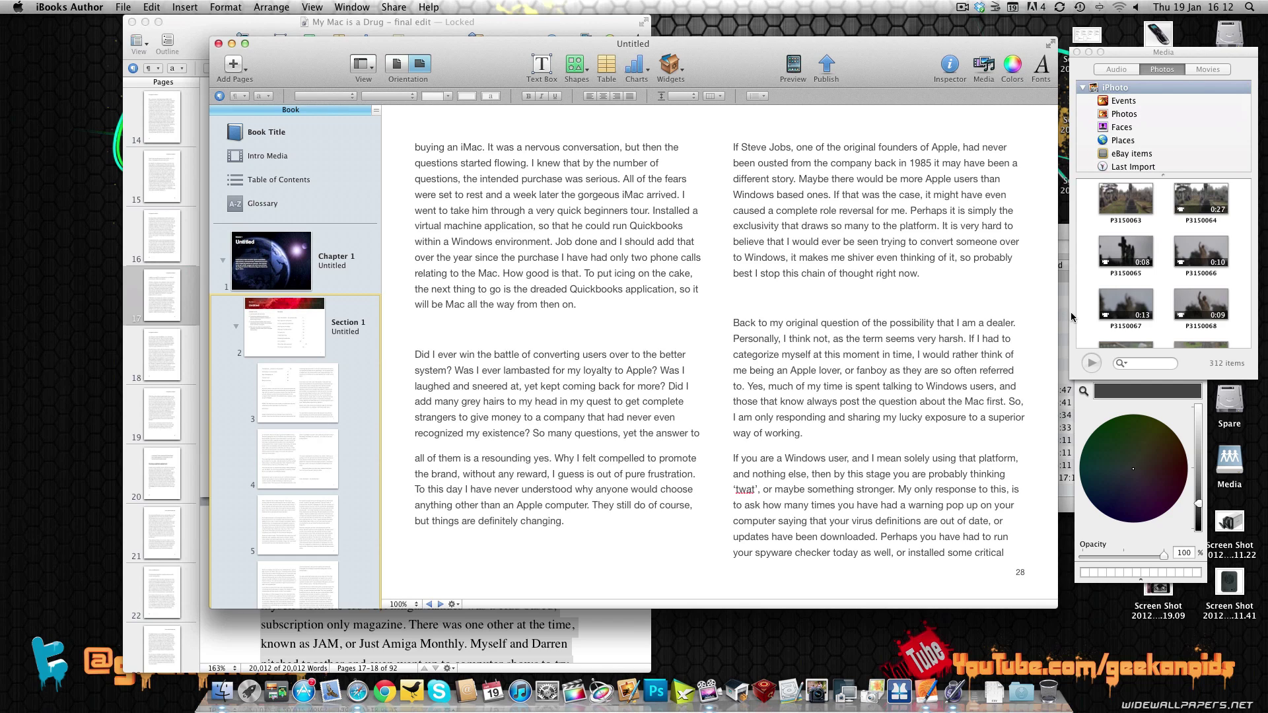
click(1008, 77)
click(1014, 66)
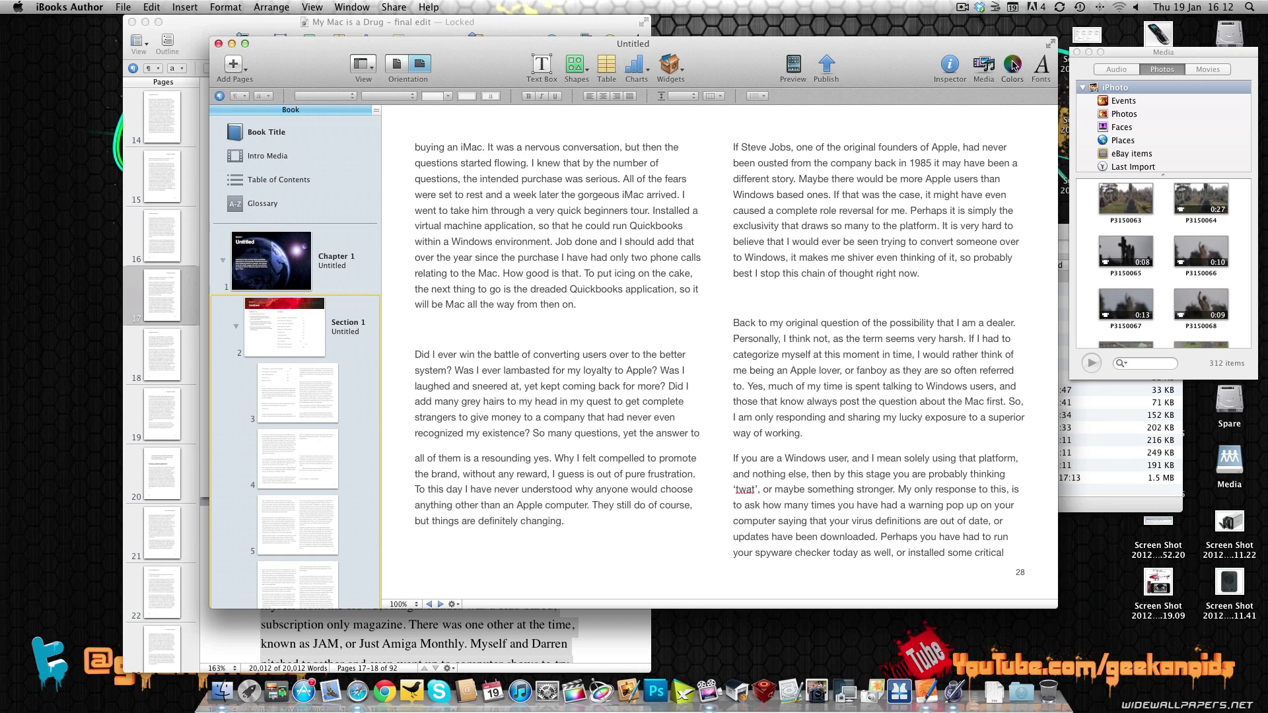
Open and close the Fonts panel, then begin browsing the iBooks Author menus.
click(1041, 66)
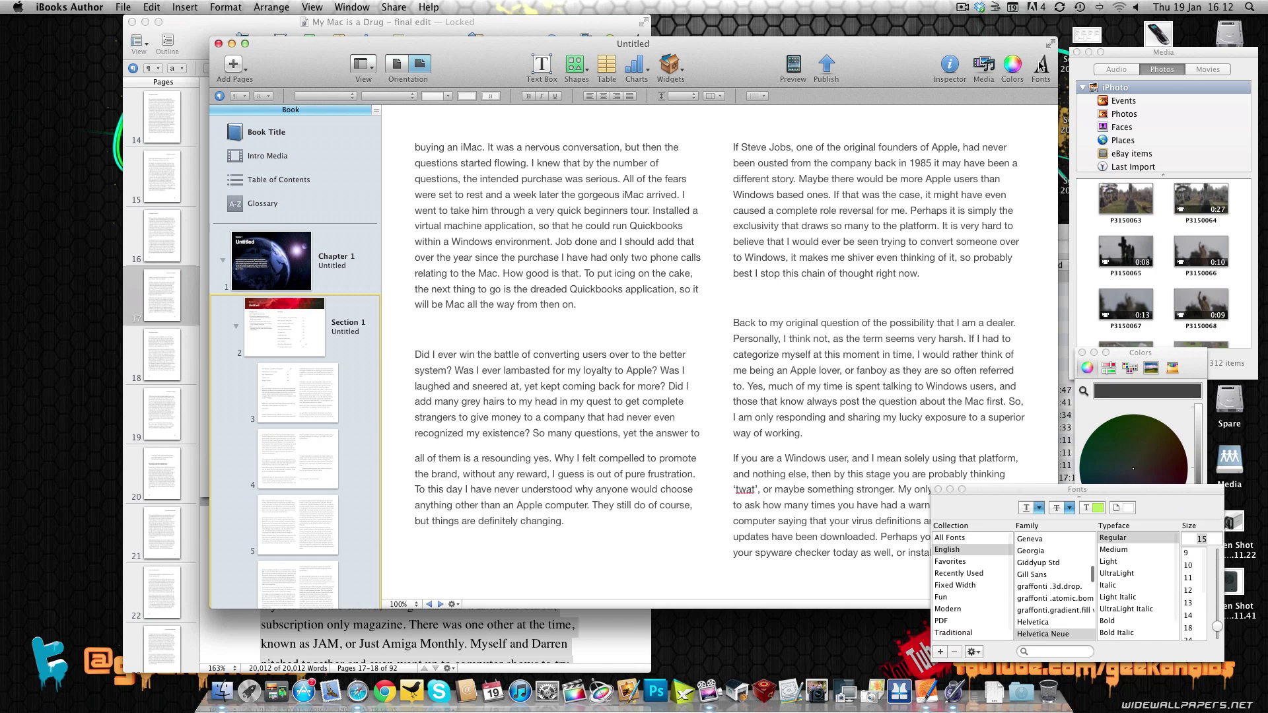
click(938, 490)
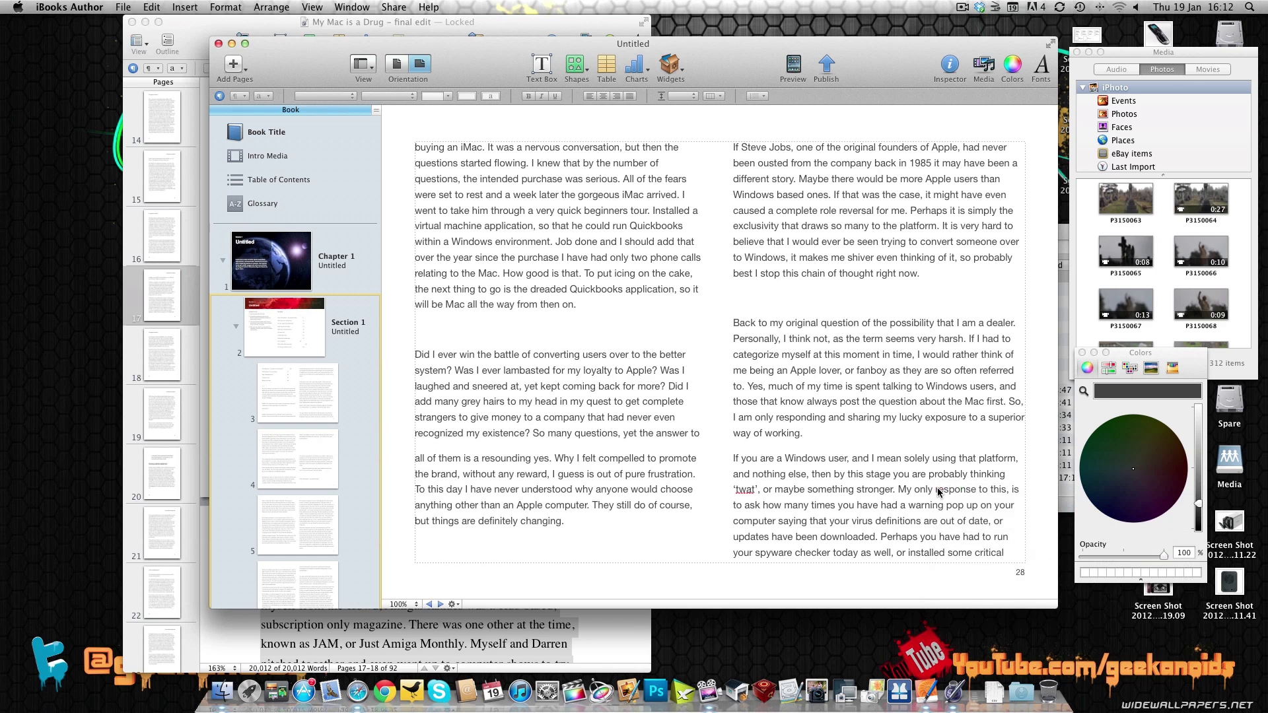
click(88, 3)
mouse_move(124, 4)
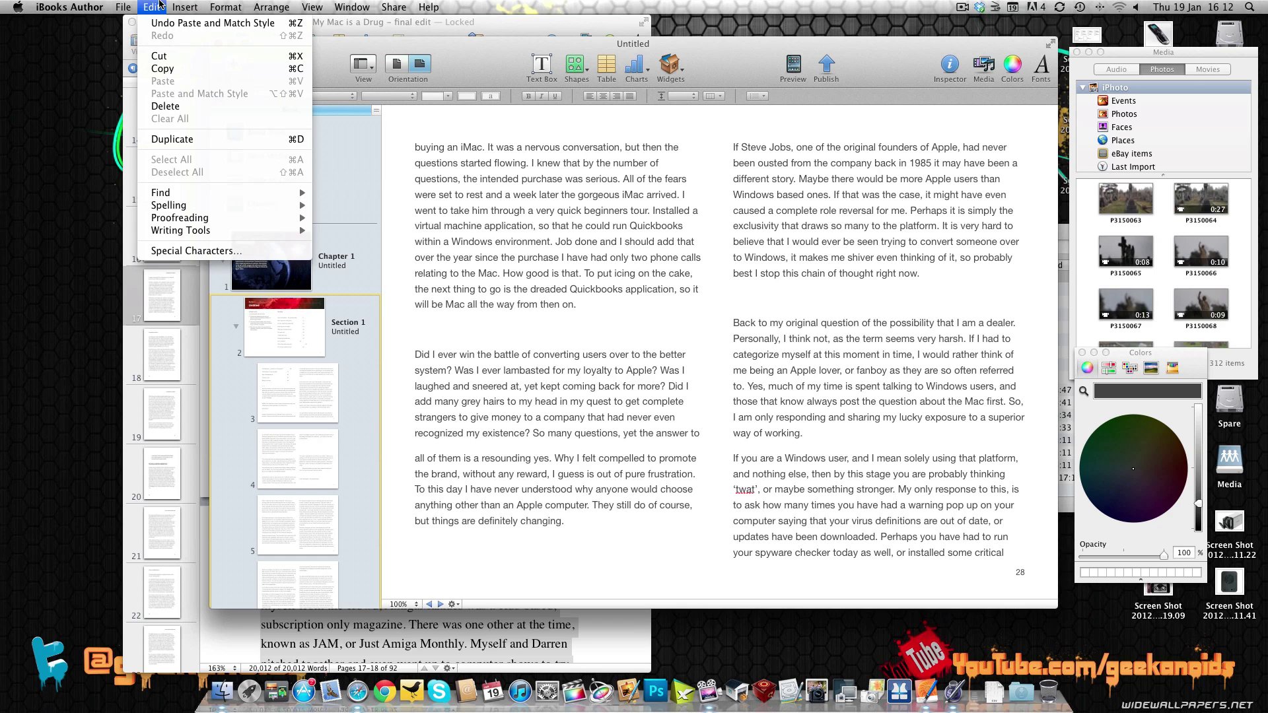
Browse the Edit, Insert, Arrange, View, Window and Help menus, then dismiss them.
mouse_move(169, 4)
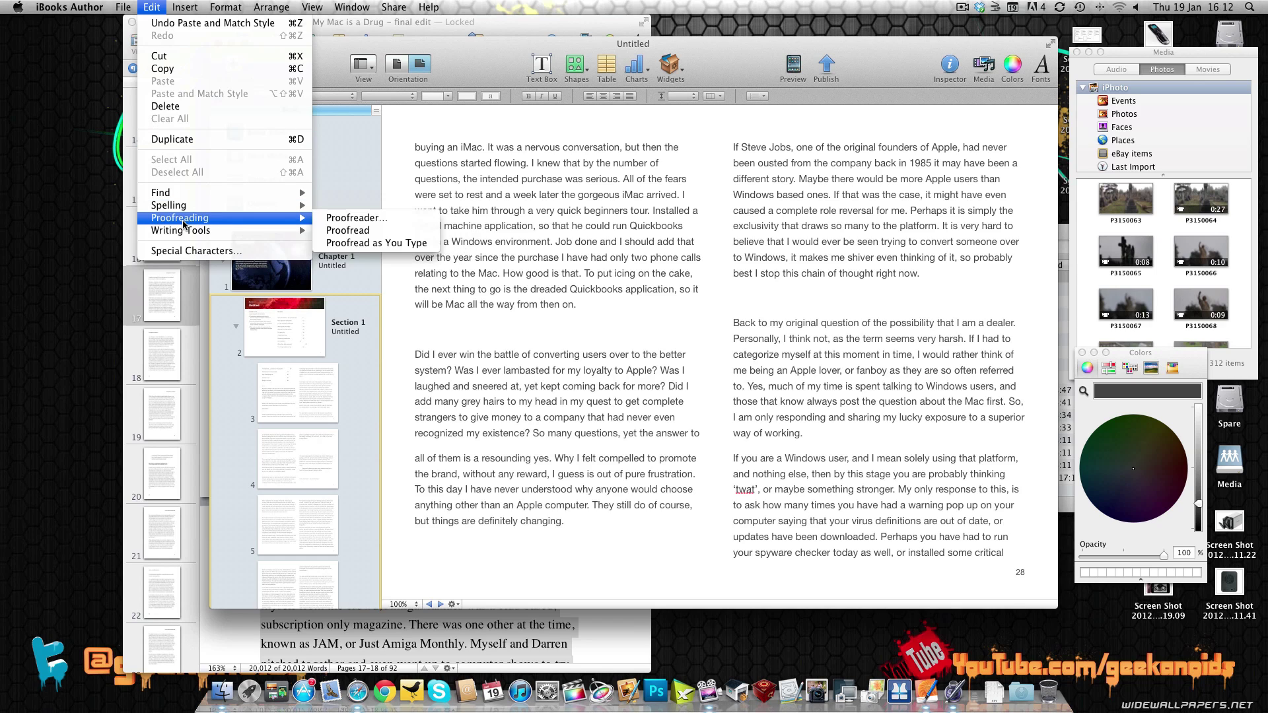
mouse_move(185, 232)
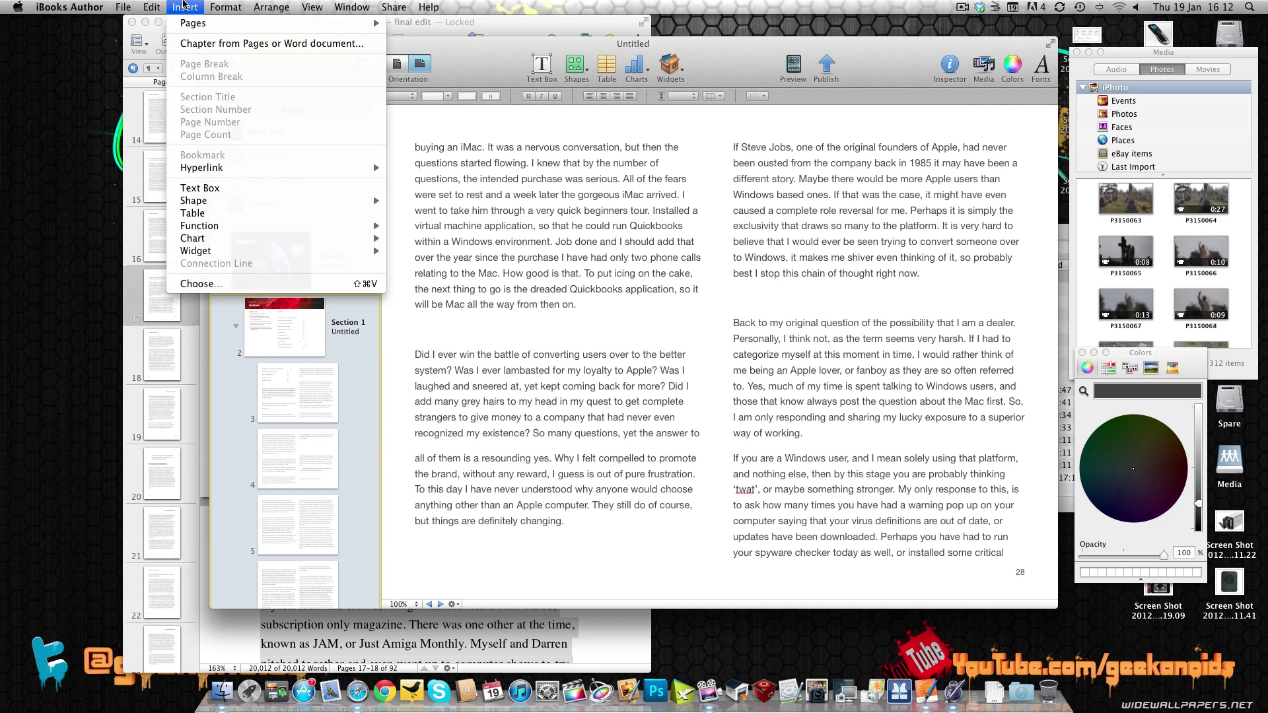
mouse_move(267, 5)
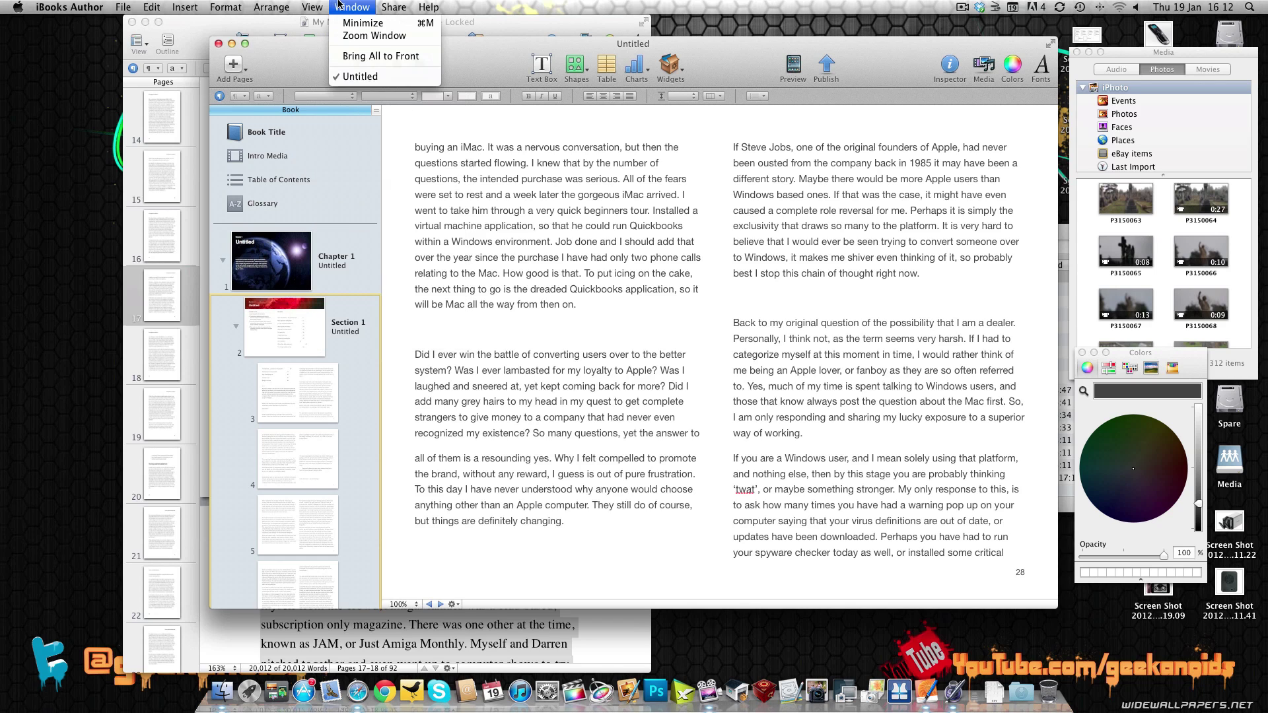
mouse_move(428, 5)
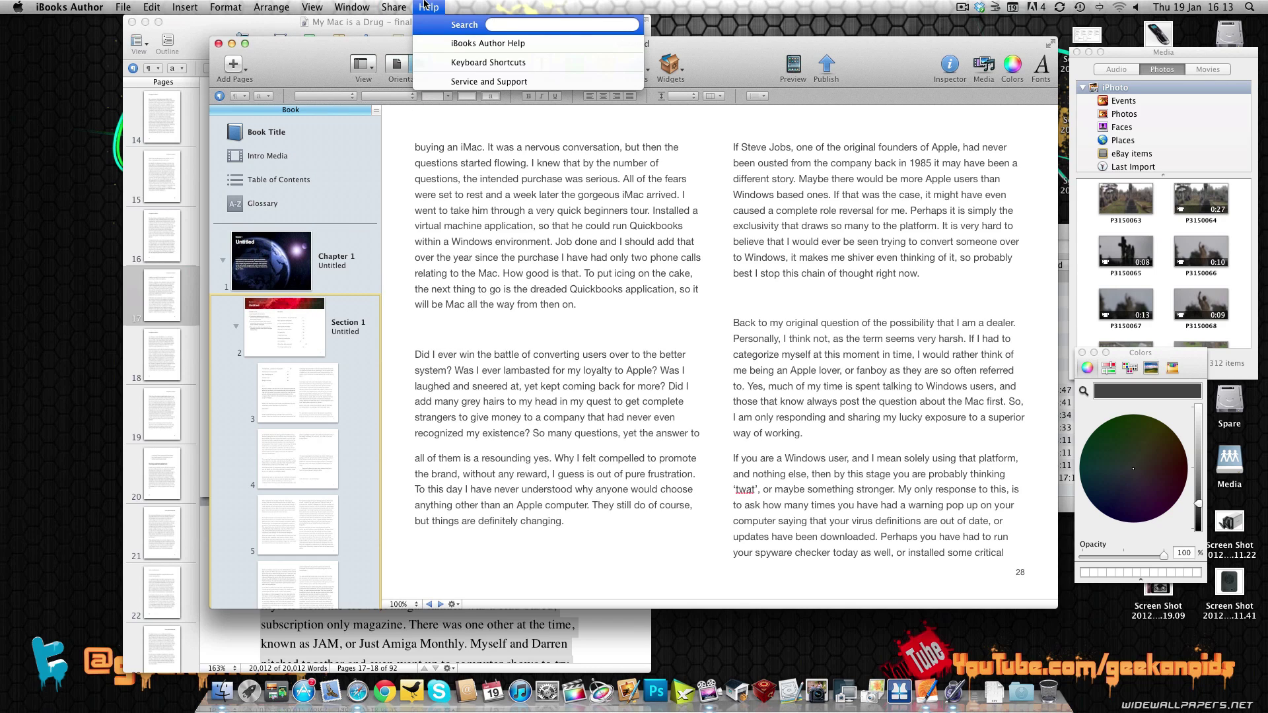
click(358, 6)
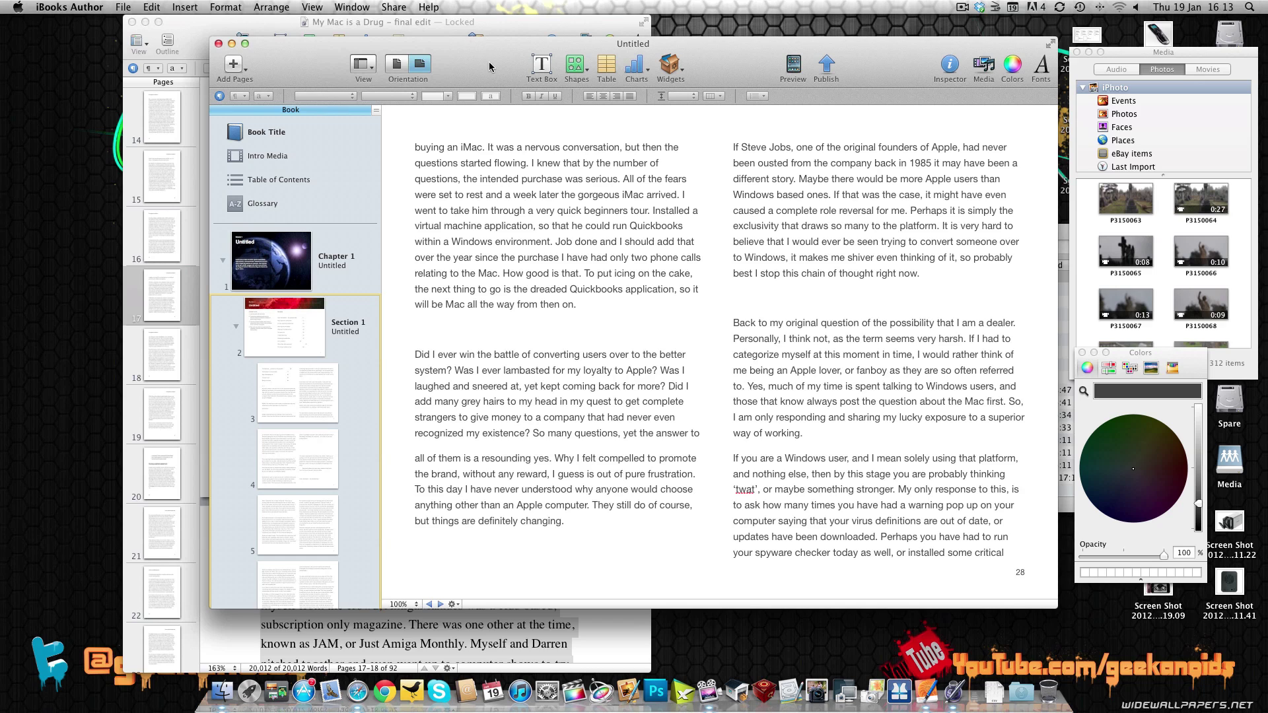
mouse_move(335, 285)
Select the Chapter 1 thumbnail to show its 'Untitled' opening page with the Earth artwork.
click(280, 265)
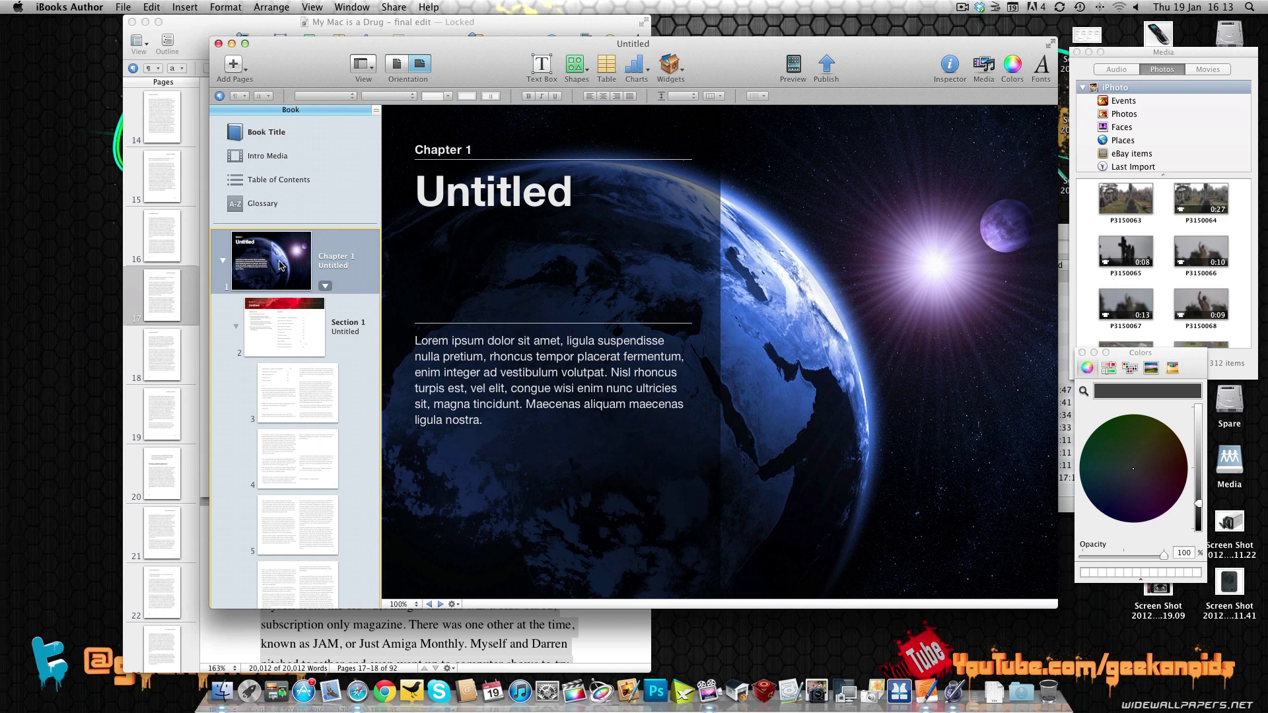